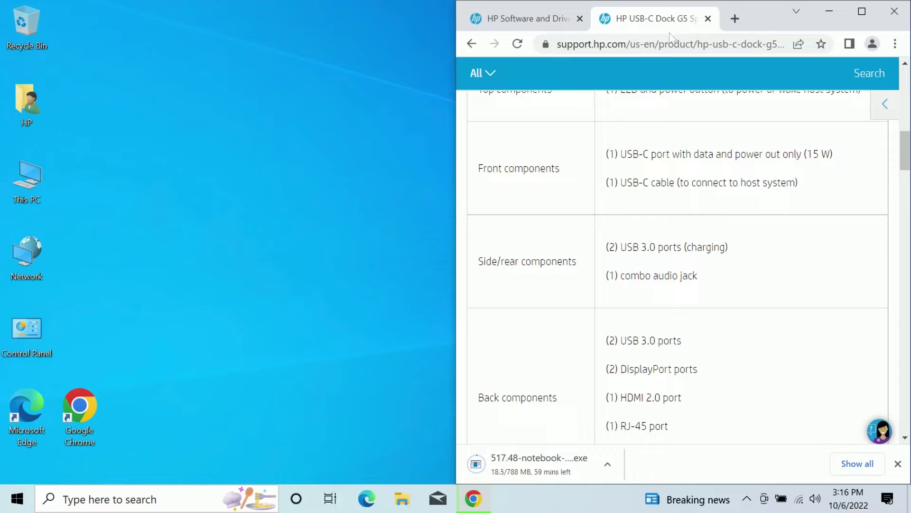
{"action": "scroll", "coordinate": [654, 151], "scroll_direction": "up", "scroll_amount": 10}
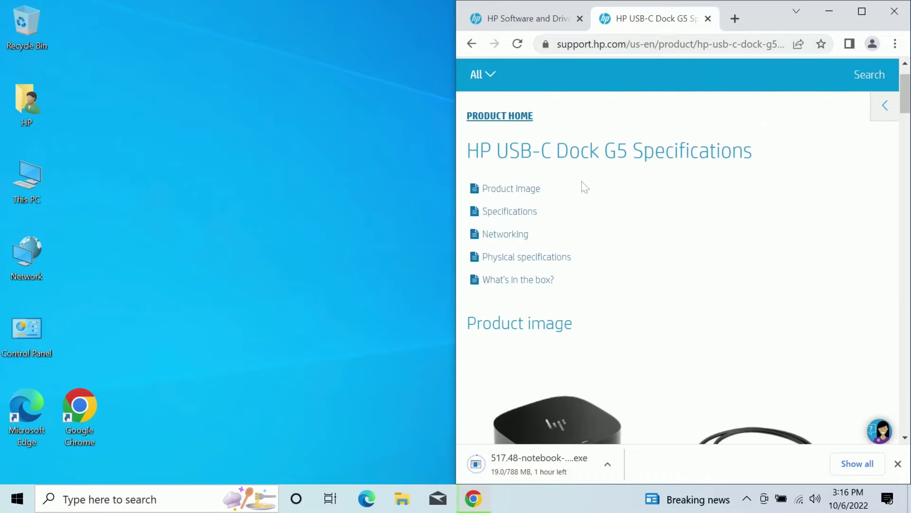
{"action": "scroll", "coordinate": [585, 187], "scroll_direction": "down", "scroll_amount": 2}
{"action": "scroll", "coordinate": [576, 167], "scroll_direction": "up", "scroll_amount": 3}
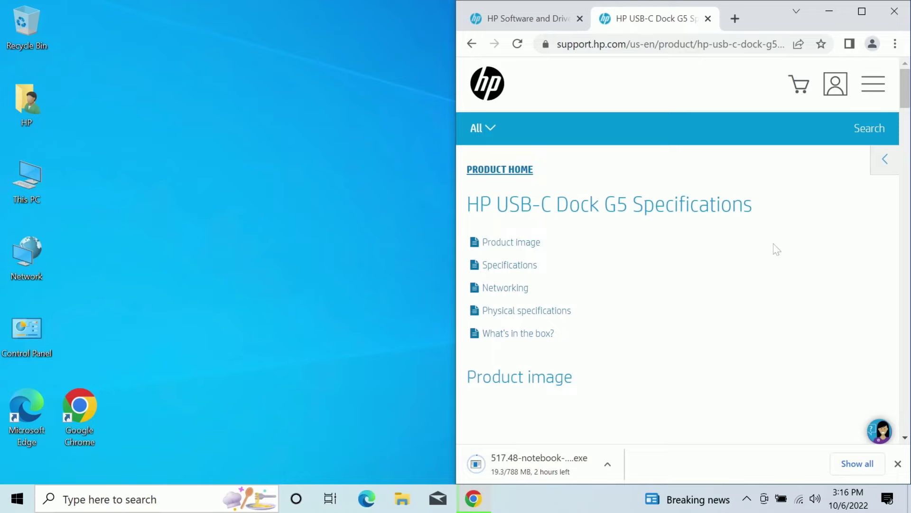
{"action": "scroll", "coordinate": [662, 224], "scroll_direction": "down", "scroll_amount": 6}
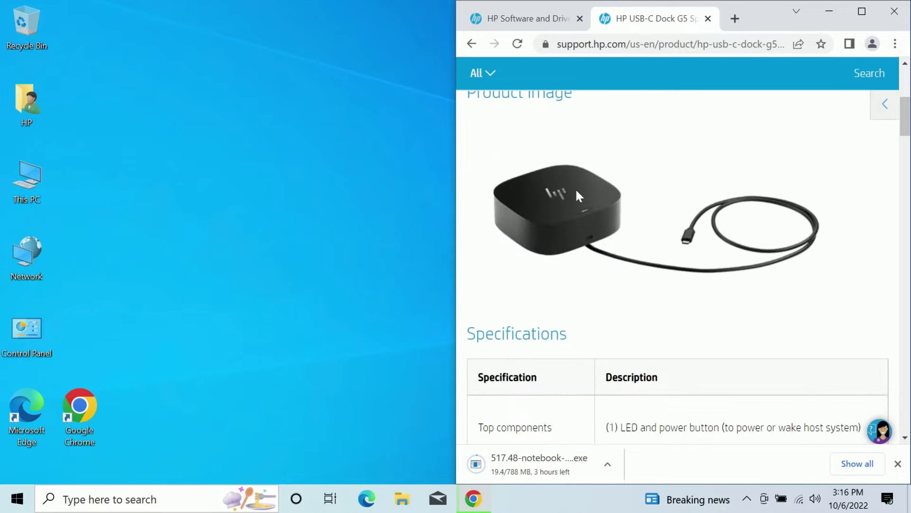
{"action": "scroll", "coordinate": [644, 193], "scroll_direction": "down", "scroll_amount": 6}
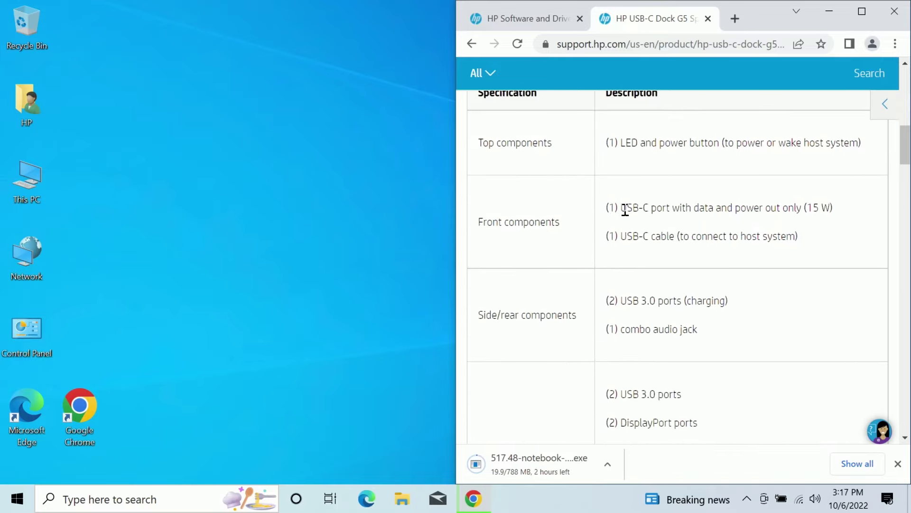
{"action": "left_click_drag", "start_coordinate": [625, 211], "coordinate": [847, 206]}
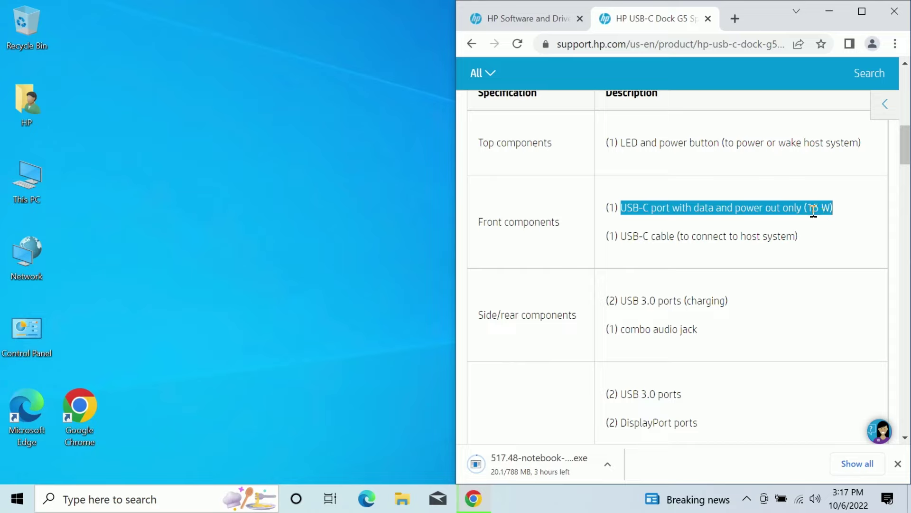
{"action": "left_click_drag", "start_coordinate": [843, 213], "coordinate": [621, 207]}
{"action": "left_click_drag", "start_coordinate": [876, 241], "coordinate": [613, 238]}
{"action": "scroll", "coordinate": [652, 192], "scroll_direction": "down", "scroll_amount": 2}
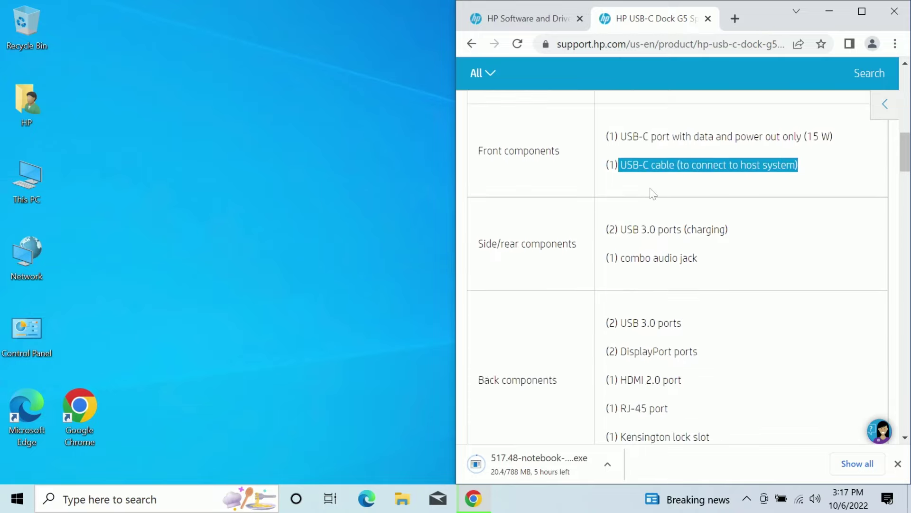
{"action": "scroll", "coordinate": [652, 192], "scroll_direction": "down", "scroll_amount": 2}
{"action": "left_click_drag", "start_coordinate": [627, 158], "coordinate": [618, 188]}
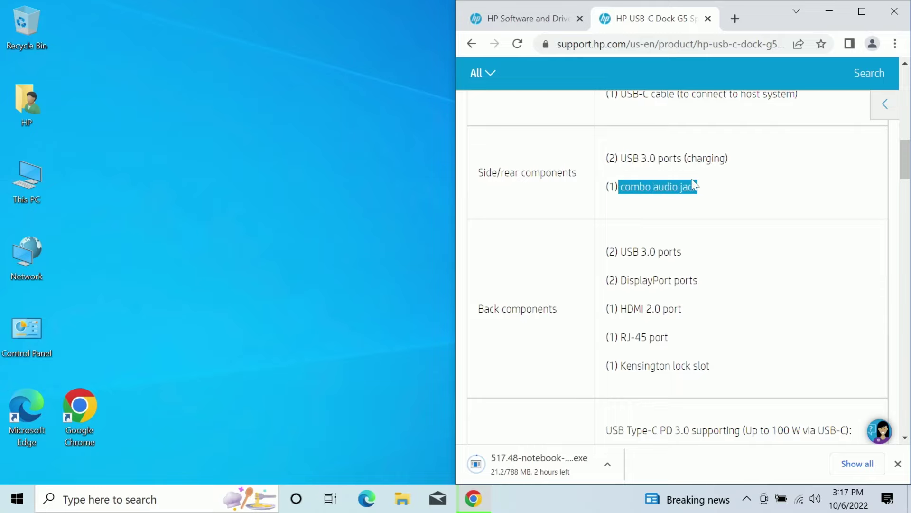
{"action": "scroll", "coordinate": [694, 185], "scroll_direction": "down", "scroll_amount": 2}
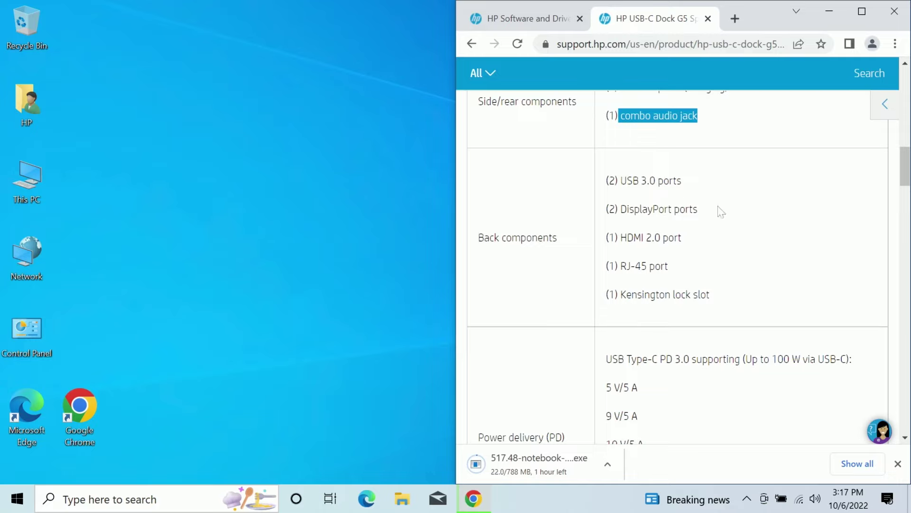
{"action": "scroll", "coordinate": [698, 221], "scroll_direction": "down", "scroll_amount": 1}
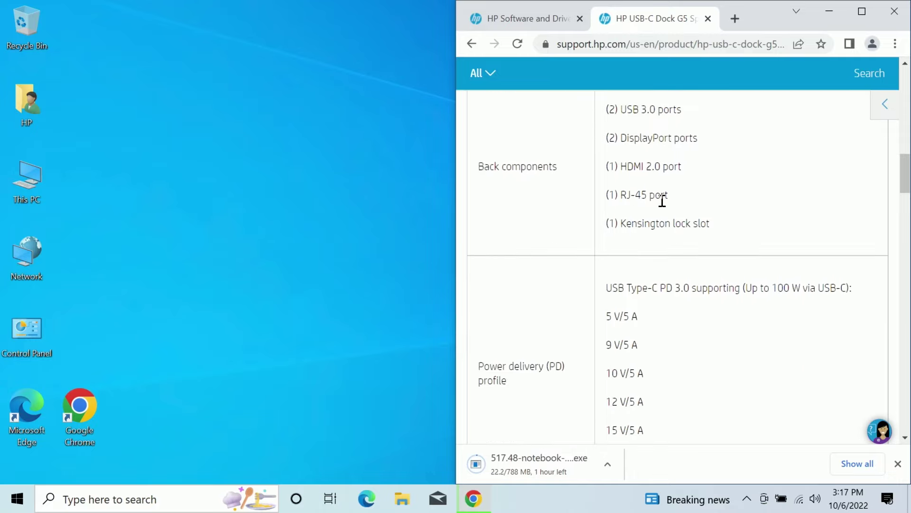
{"action": "left_click_drag", "start_coordinate": [638, 220], "coordinate": [727, 214]}
{"action": "scroll", "coordinate": [707, 200], "scroll_direction": "down", "scroll_amount": 3}
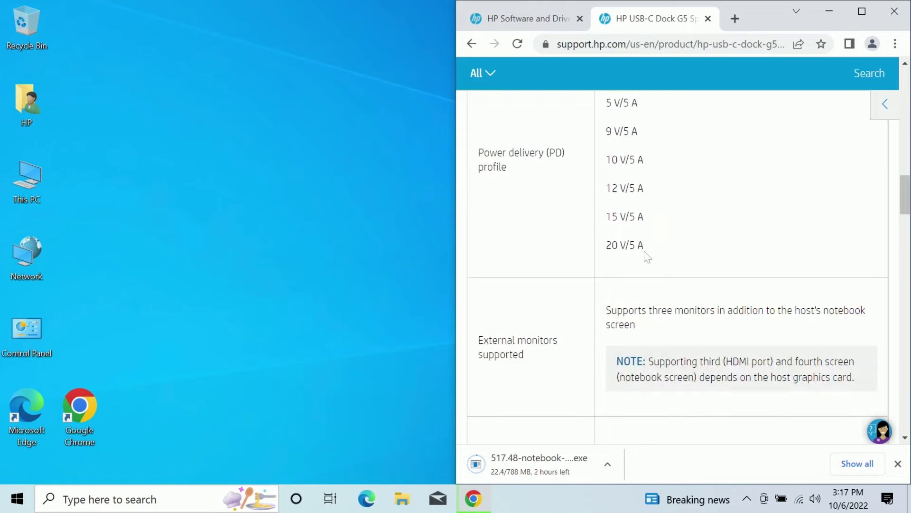
{"action": "scroll", "coordinate": [678, 175], "scroll_direction": "down", "scroll_amount": 2}
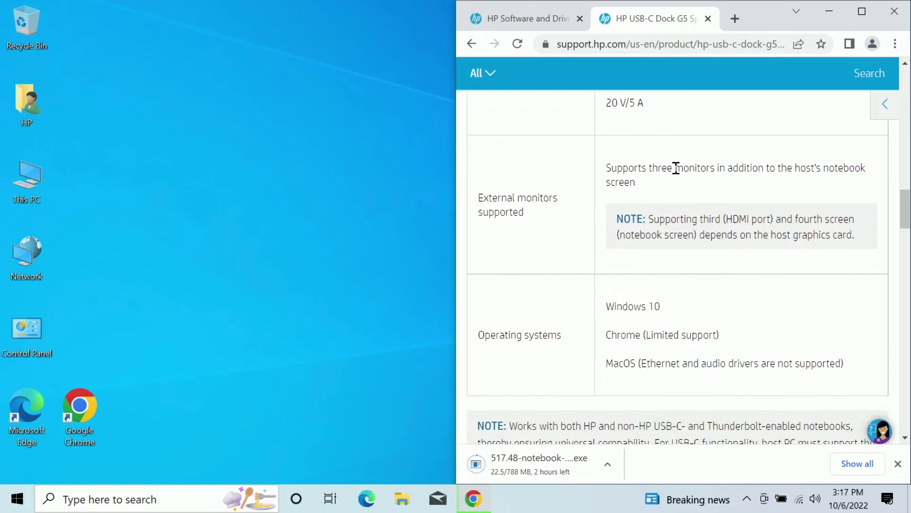
{"action": "scroll", "coordinate": [588, 190], "scroll_direction": "down", "scroll_amount": 1}
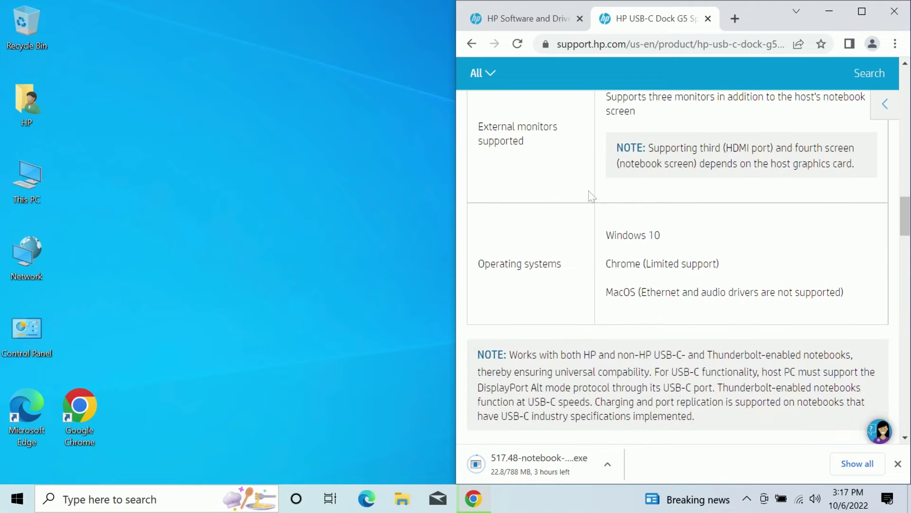
{"action": "scroll", "coordinate": [580, 171], "scroll_direction": "down", "scroll_amount": 3}
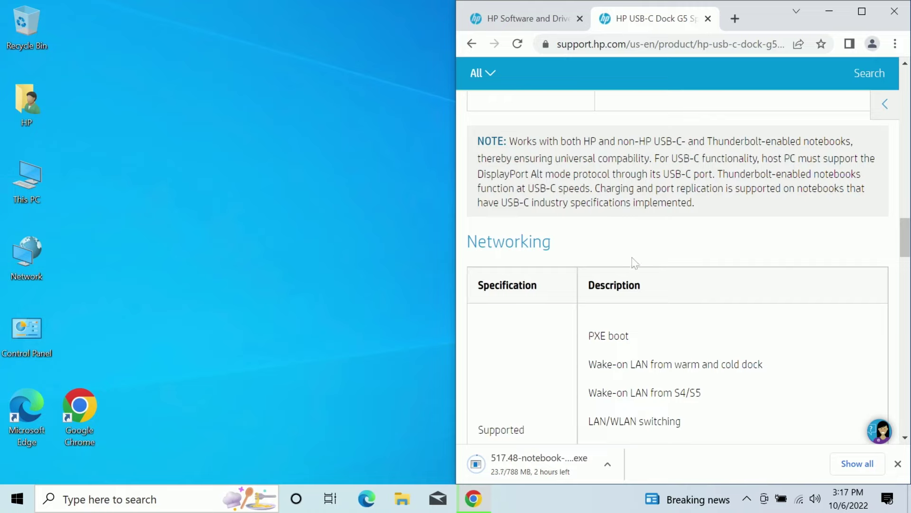
{"action": "scroll", "coordinate": [638, 268], "scroll_direction": "down", "scroll_amount": 1}
{"action": "scroll", "coordinate": [643, 263], "scroll_direction": "down", "scroll_amount": 1}
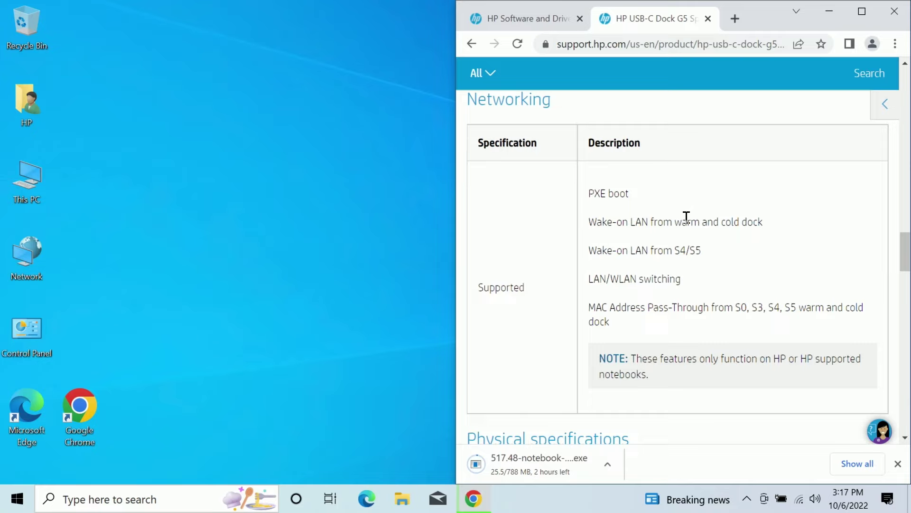
{"action": "scroll", "coordinate": [696, 206], "scroll_direction": "down", "scroll_amount": 7}
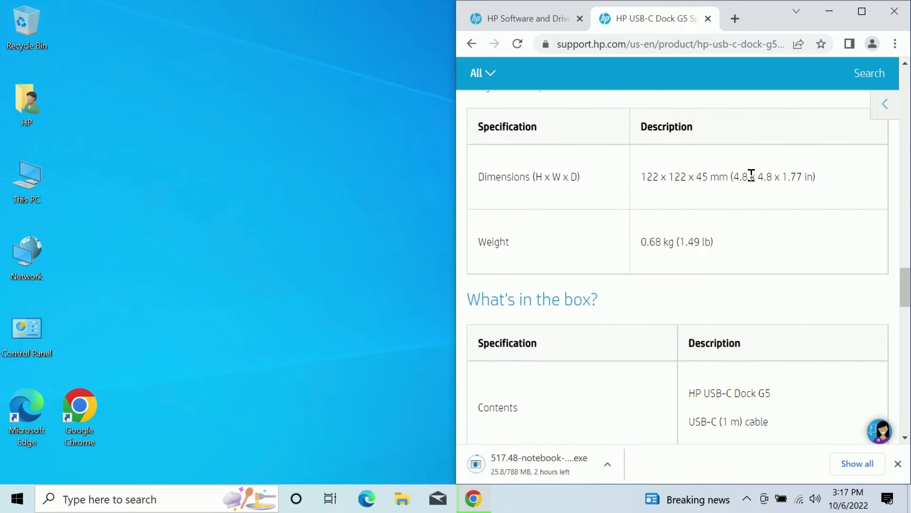
{"action": "scroll", "coordinate": [726, 202], "scroll_direction": "down", "scroll_amount": 3}
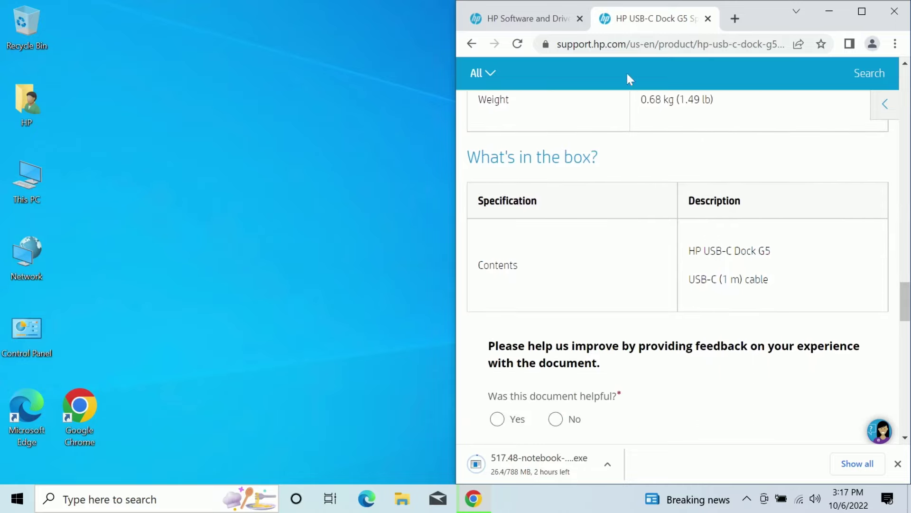
Close the HP Software and Drivers tab and load support.hp.com in a new tab.
{"action": "left_click", "coordinate": [558, 27]}
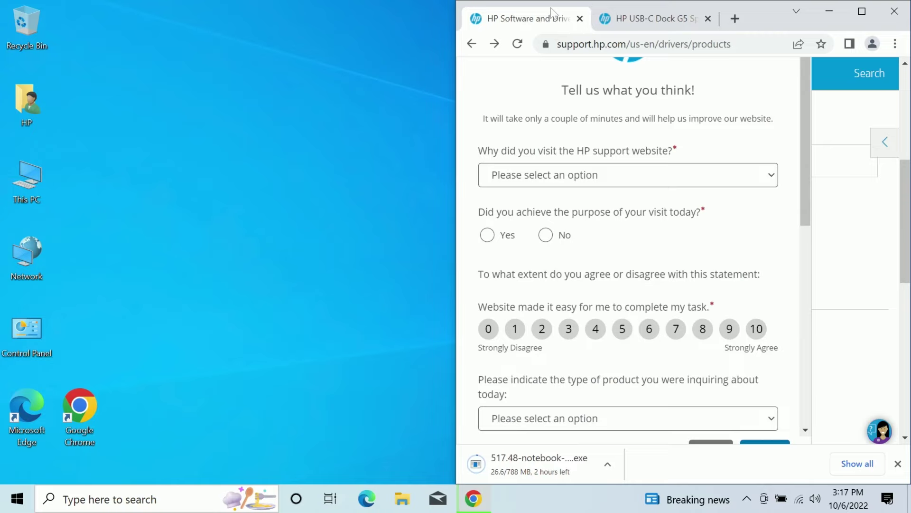
{"action": "left_click", "coordinate": [580, 18]}
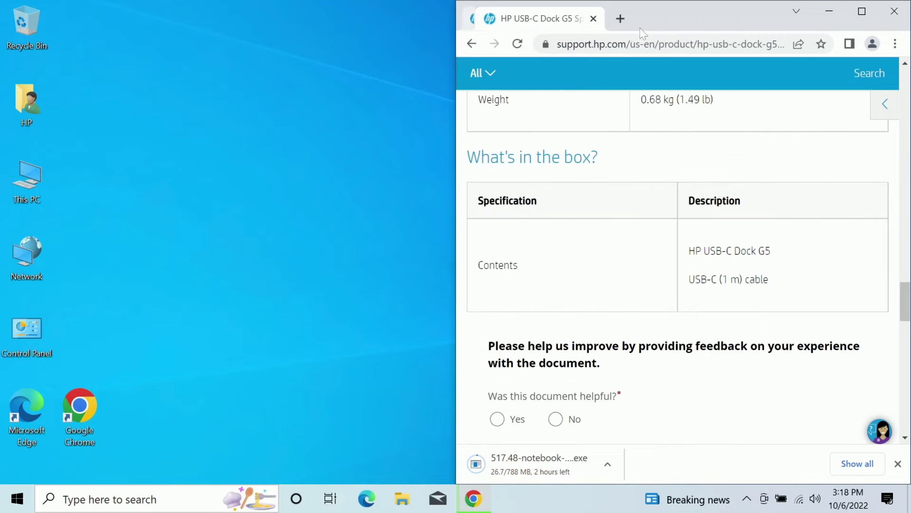
{"action": "left_click", "coordinate": [614, 19]}
{"action": "type", "text": "su"}
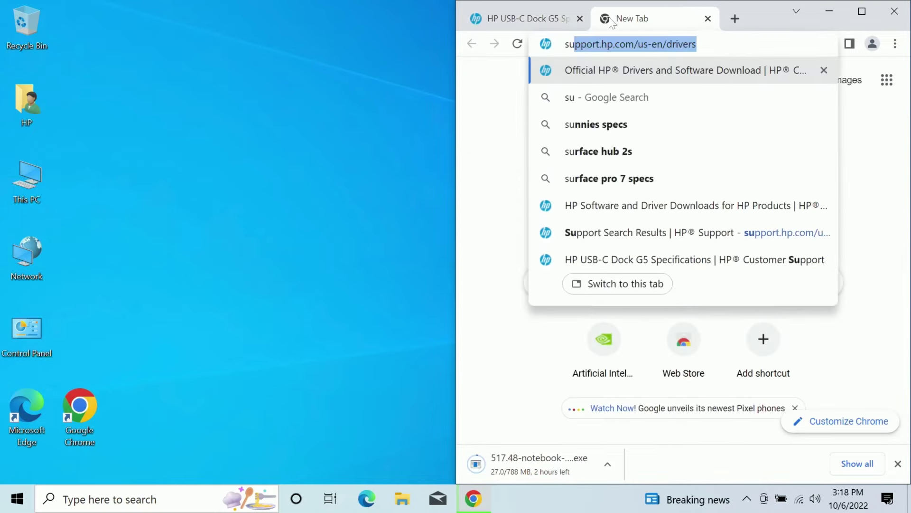
{"action": "type", "text": "pport.hp.com"}
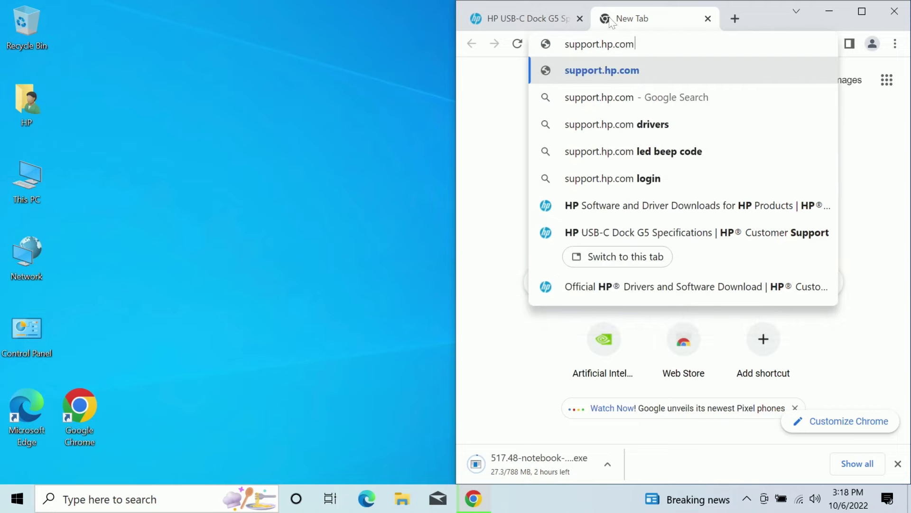
{"action": "key", "text": "Return"}
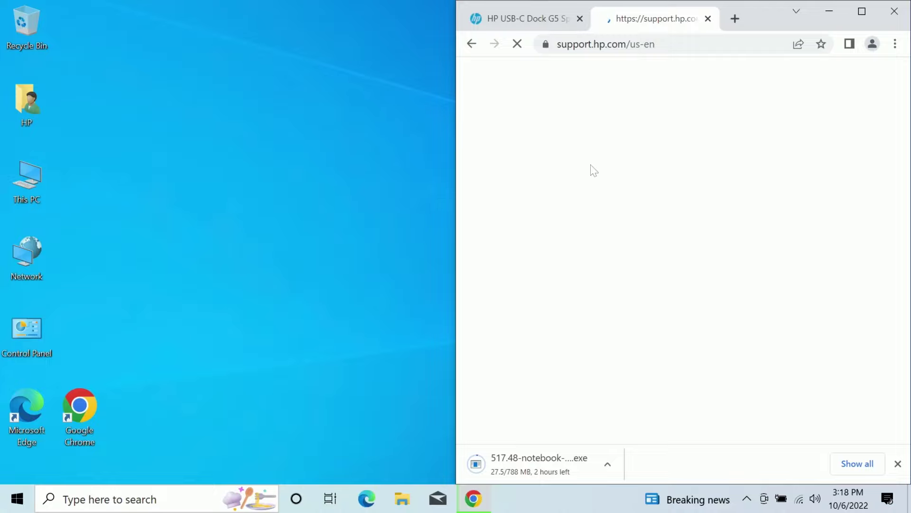
{"action": "scroll", "coordinate": [559, 226], "scroll_direction": "down", "scroll_amount": 8}
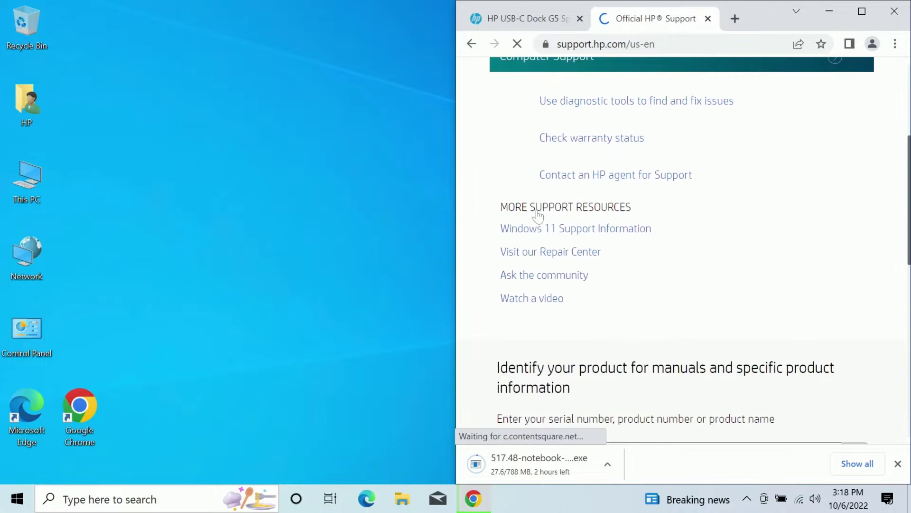
{"action": "left_click", "coordinate": [562, 241]}
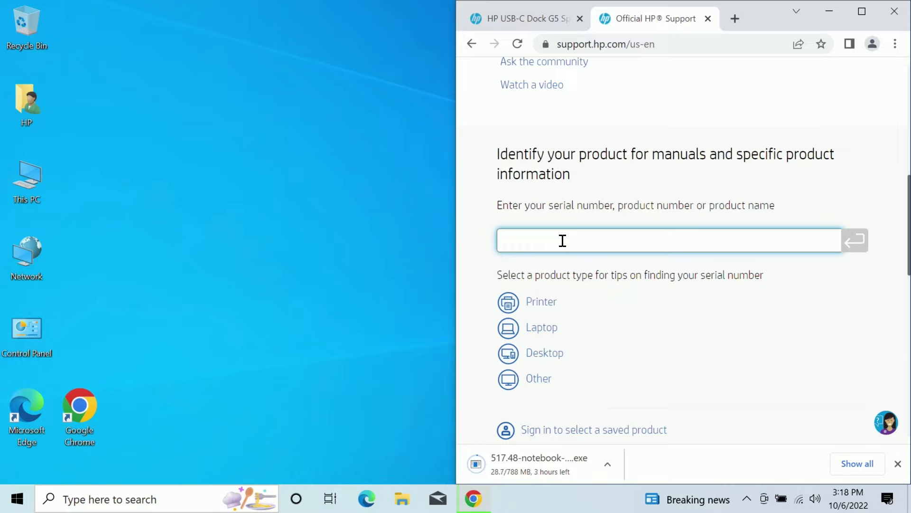
{"action": "type", "text": "hp g5"}
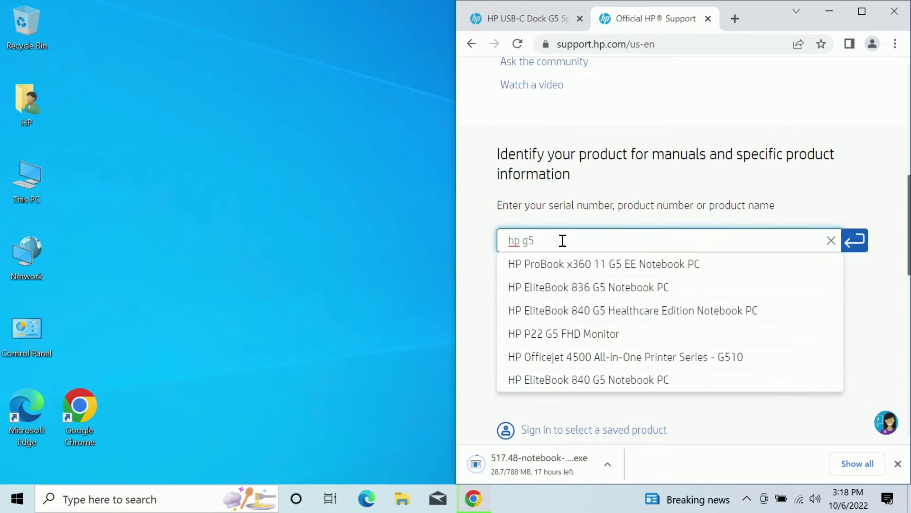
{"action": "type", "text": " usb"}
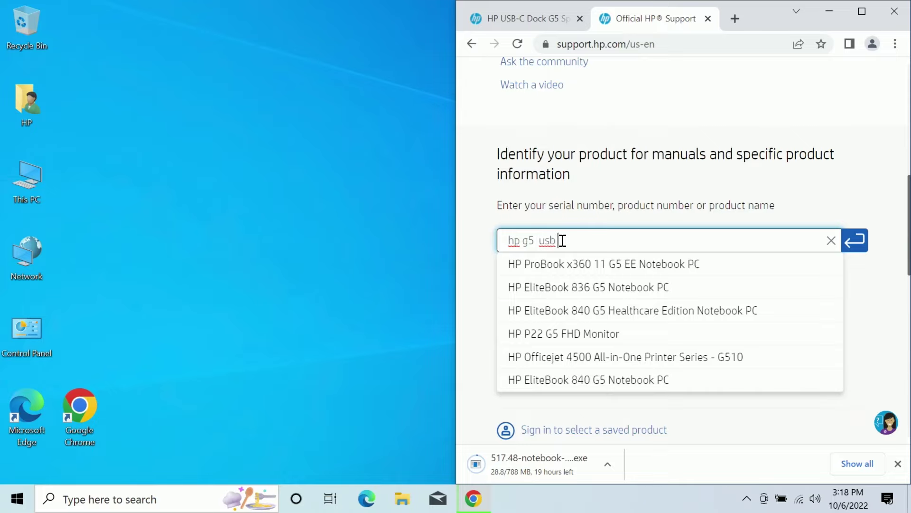
{"action": "type", "text": " c dock"}
{"action": "key", "text": "Return"}
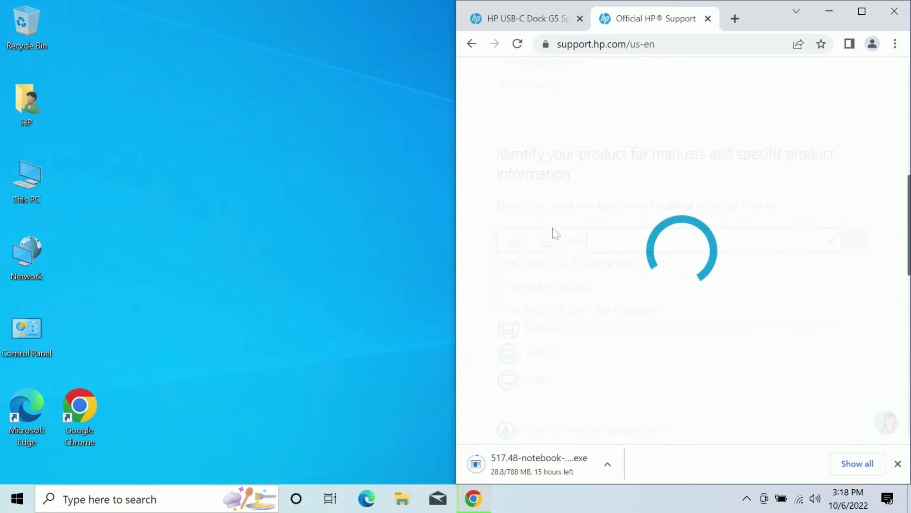
{"action": "scroll", "coordinate": [574, 200], "scroll_direction": "down", "scroll_amount": 10}
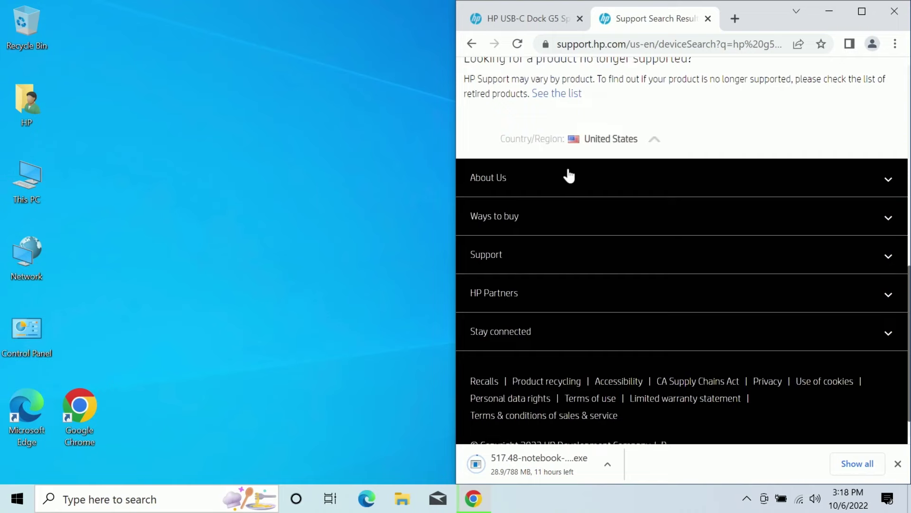
{"action": "scroll", "coordinate": [569, 175], "scroll_direction": "up", "scroll_amount": 5}
{"action": "left_click", "coordinate": [471, 44]}
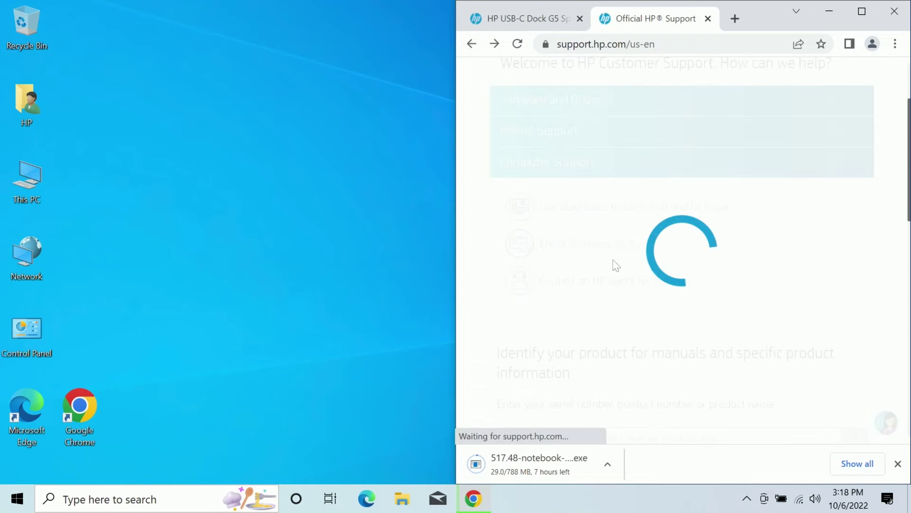
{"action": "scroll", "coordinate": [609, 232], "scroll_direction": "up", "scroll_amount": 3}
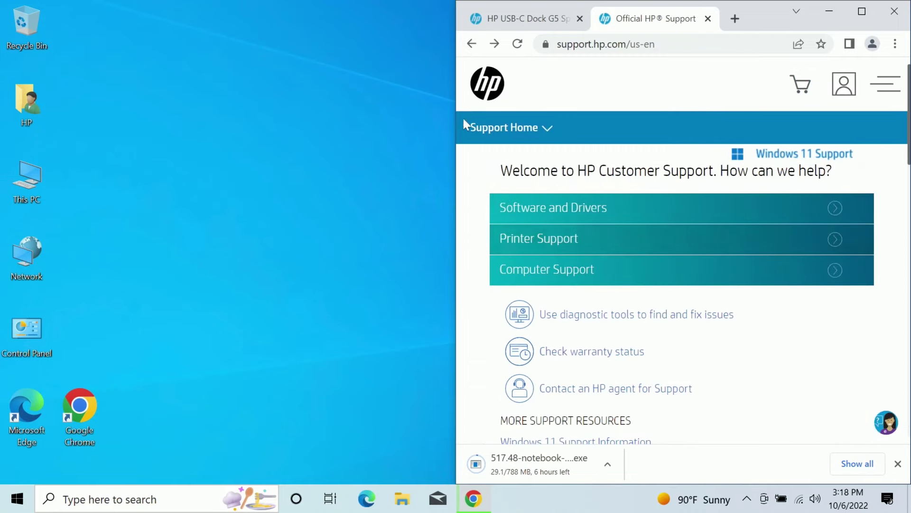
{"action": "left_click", "coordinate": [471, 43]}
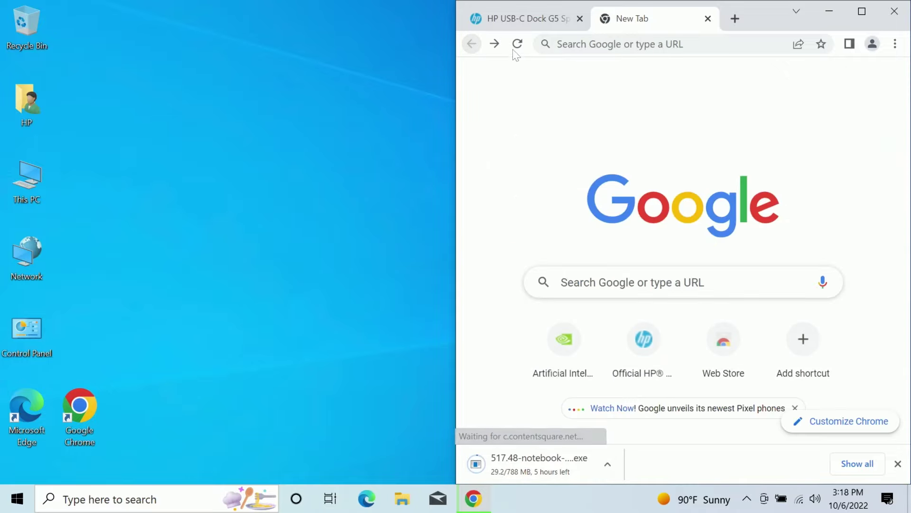
{"action": "left_click", "coordinate": [535, 22]}
{"action": "scroll", "coordinate": [577, 209], "scroll_direction": "up", "scroll_amount": 15}
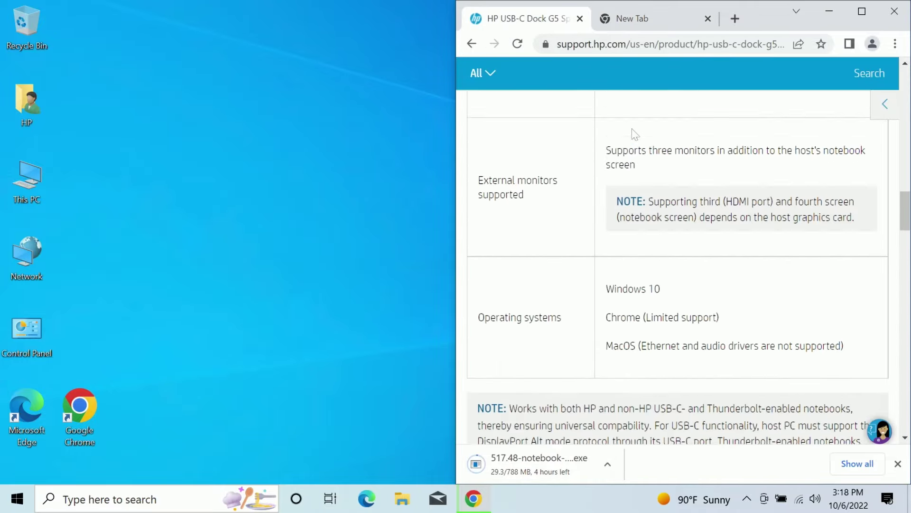
{"action": "scroll", "coordinate": [647, 160], "scroll_direction": "up", "scroll_amount": 10}
{"action": "left_click", "coordinate": [631, 18]}
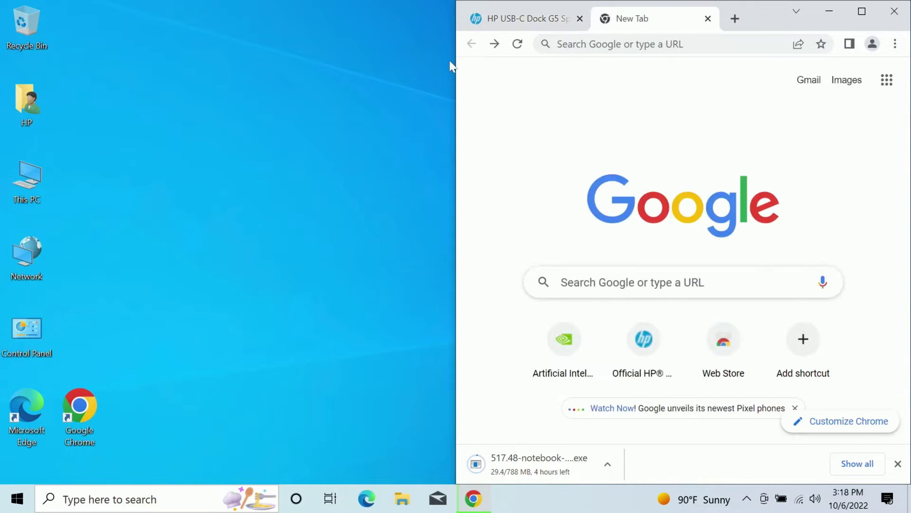
{"action": "left_click", "coordinate": [504, 43]}
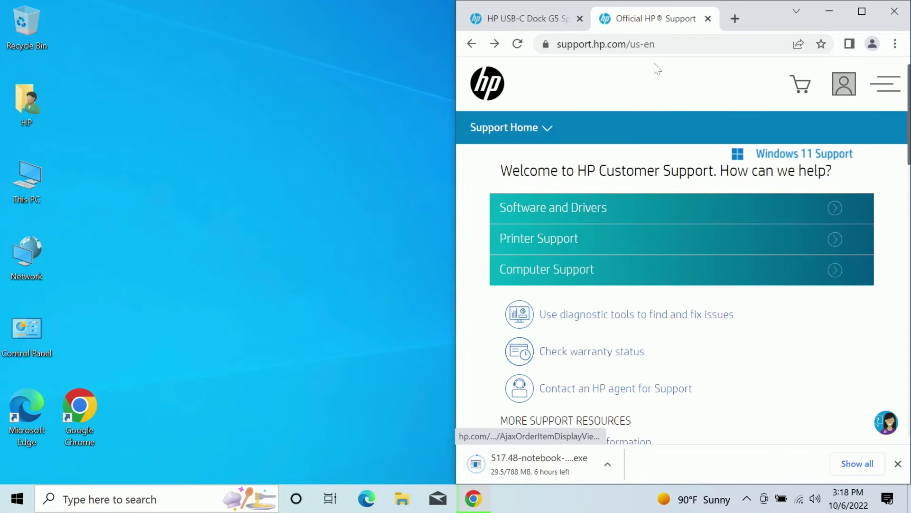
{"action": "left_click", "coordinate": [619, 48]}
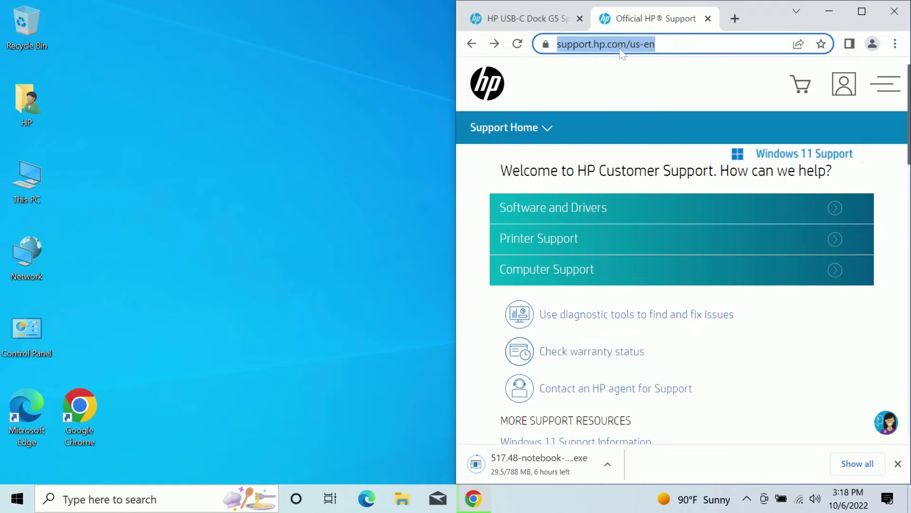
Reload the HP support home page, search 'hp g5 dock' and open HP USB-C Dock G5.
{"action": "type", "text": "support."}
{"action": "key", "text": "Return"}
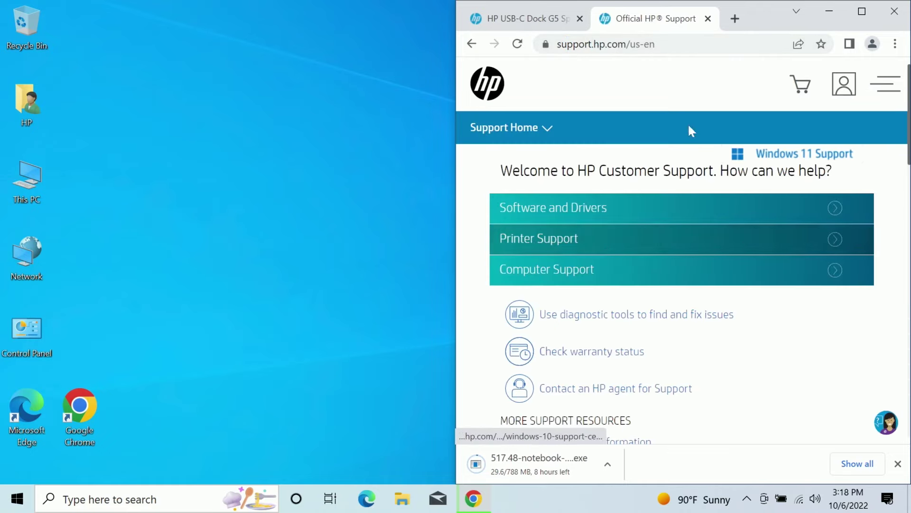
{"action": "scroll", "coordinate": [594, 189], "scroll_direction": "down", "scroll_amount": 6}
{"action": "scroll", "coordinate": [584, 249], "scroll_direction": "down", "scroll_amount": 3}
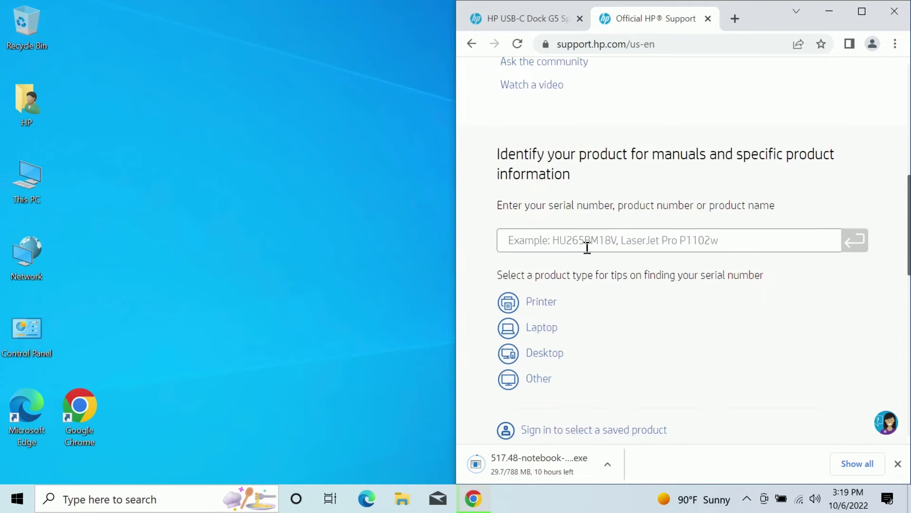
{"action": "left_click", "coordinate": [588, 247]}
{"action": "type", "text": "hp"}
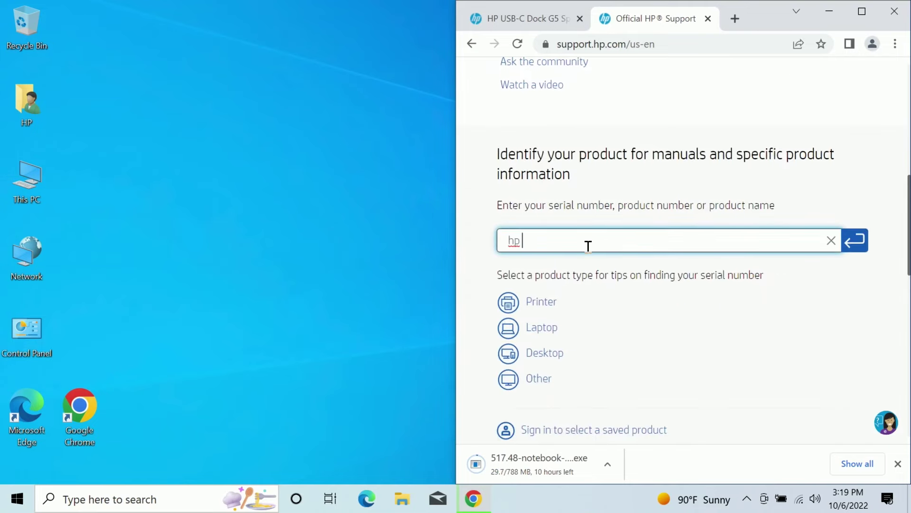
{"action": "type", "text": " g5"}
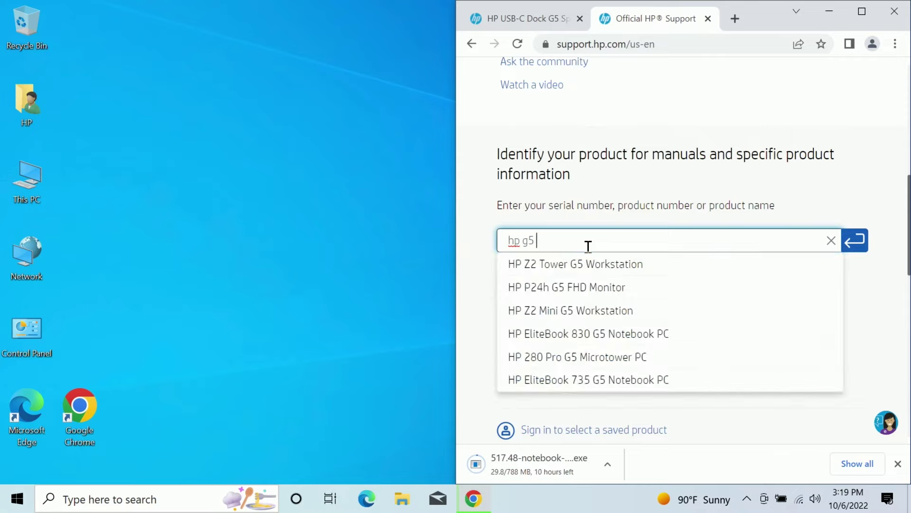
{"action": "type", "text": " dock"}
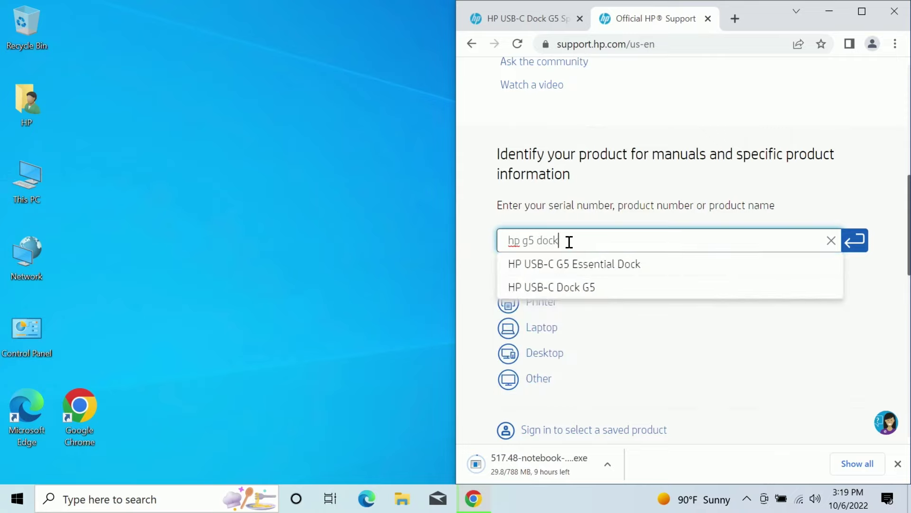
{"action": "left_click", "coordinate": [576, 294]}
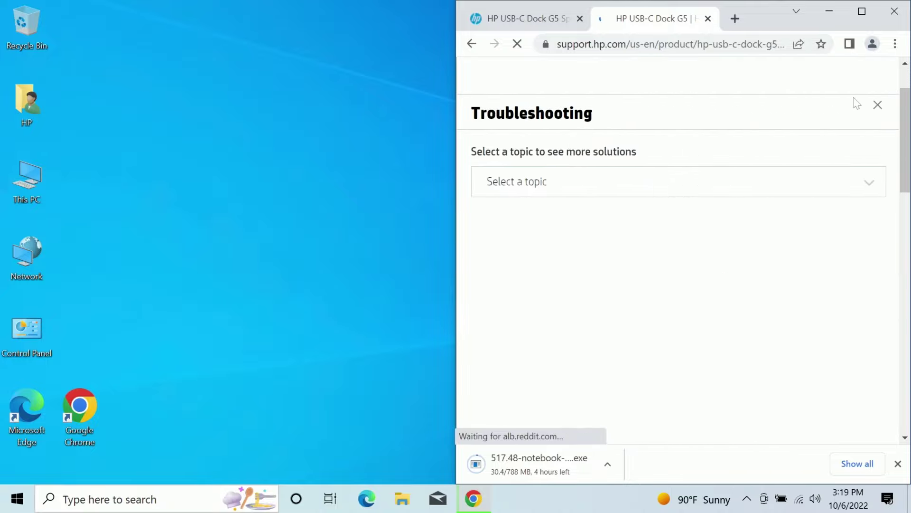
Browse the dock's How to topics, then return and open its software, drivers and firmware downloads.
{"action": "left_click", "coordinate": [889, 106]}
{"action": "scroll", "coordinate": [522, 138], "scroll_direction": "down", "scroll_amount": 3}
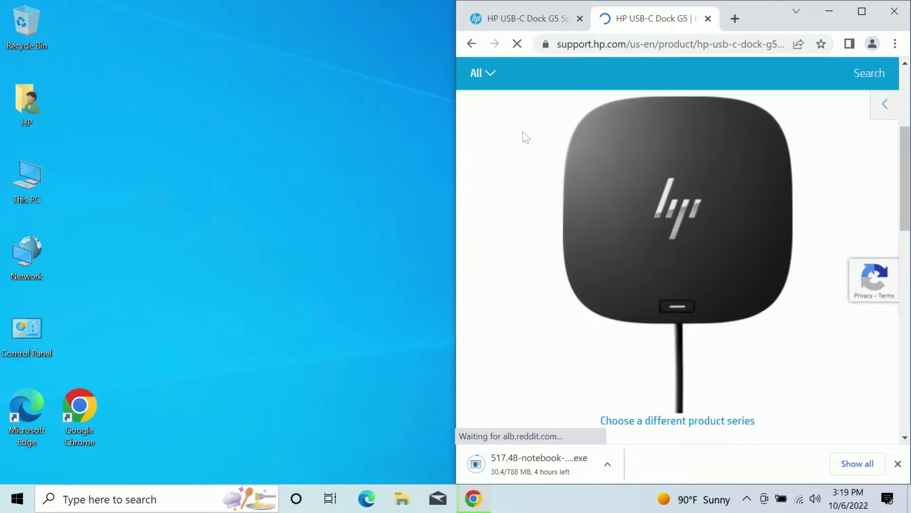
{"action": "scroll", "coordinate": [519, 145], "scroll_direction": "down", "scroll_amount": 3}
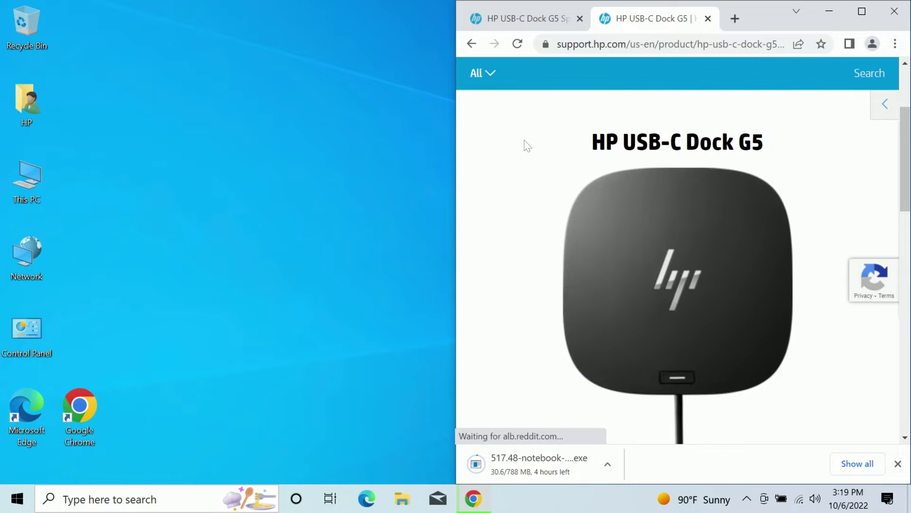
{"action": "scroll", "coordinate": [526, 144], "scroll_direction": "down", "scroll_amount": 3}
{"action": "scroll", "coordinate": [528, 142], "scroll_direction": "down", "scroll_amount": 6}
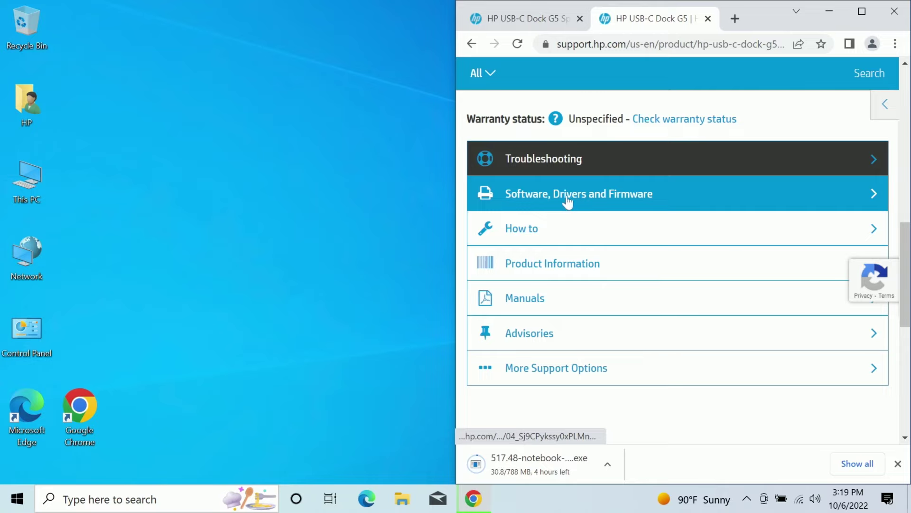
{"action": "left_click", "coordinate": [559, 230]}
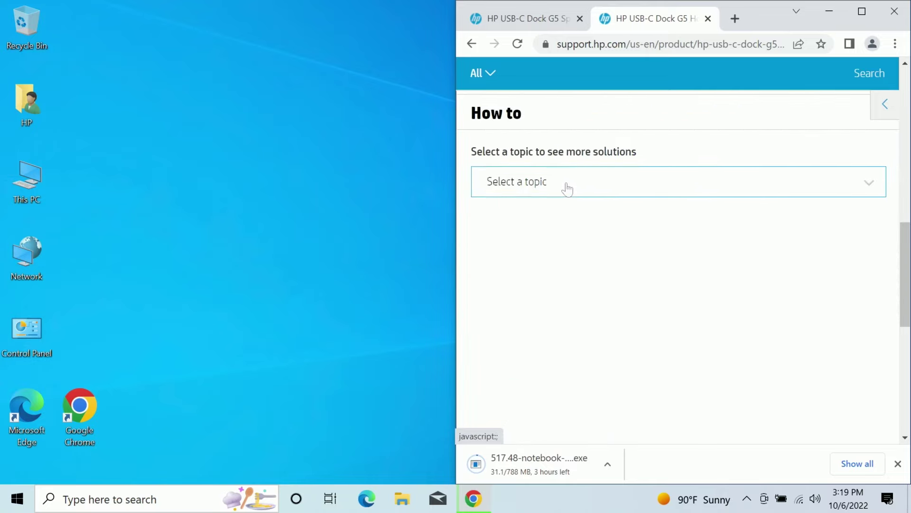
{"action": "left_click", "coordinate": [473, 43]}
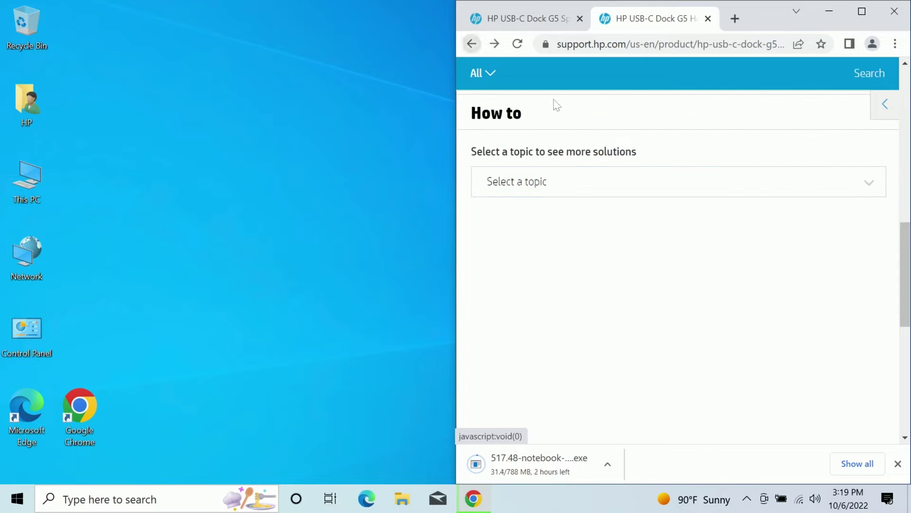
{"action": "left_click", "coordinate": [471, 44]}
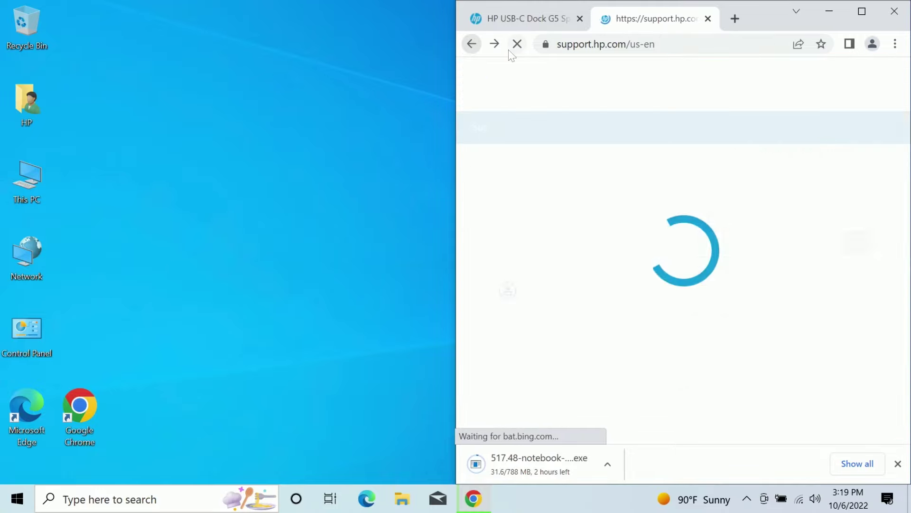
{"action": "left_click", "coordinate": [495, 43]}
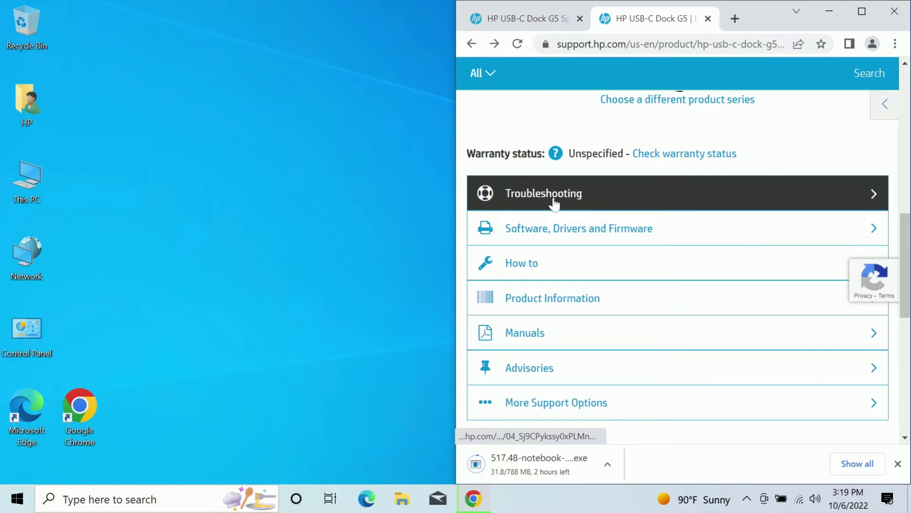
{"action": "left_click", "coordinate": [554, 229]}
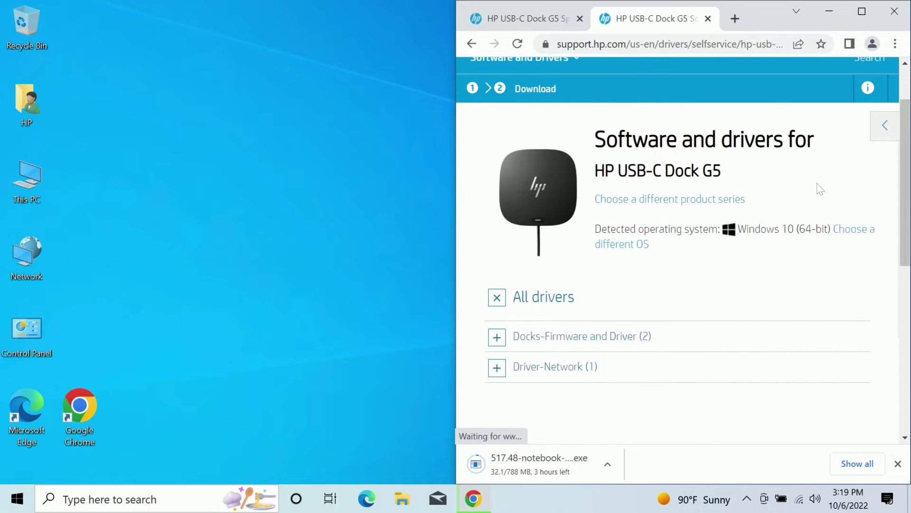
Expand the Docks-Firmware and Driver and Driver-Network sections and review the Windows 10 (64-bit) entries.
{"action": "scroll", "coordinate": [592, 279], "scroll_direction": "down", "scroll_amount": 3}
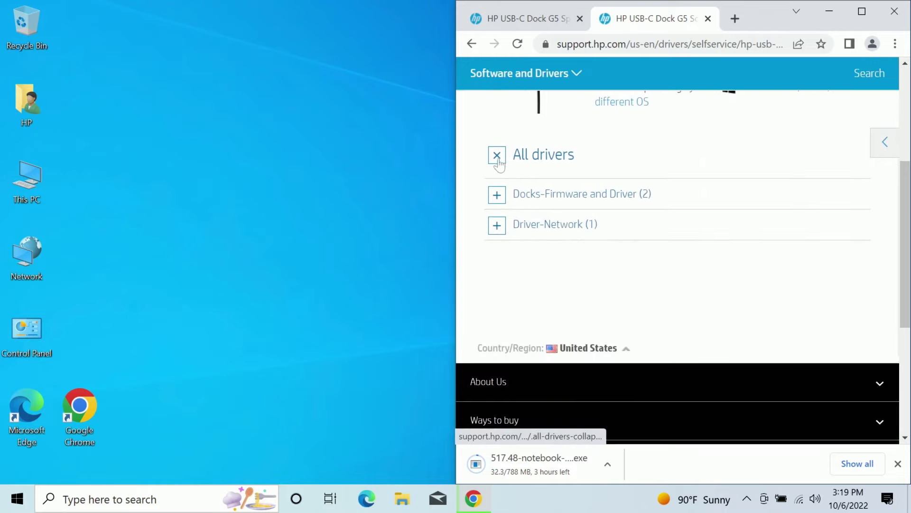
{"action": "left_click", "coordinate": [497, 194]}
{"action": "scroll", "coordinate": [495, 265], "scroll_direction": "down", "scroll_amount": 1}
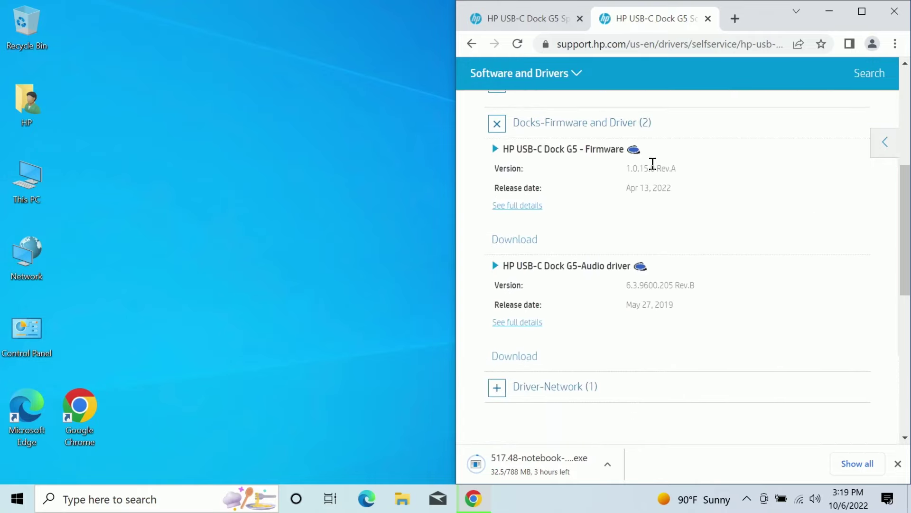
{"action": "scroll", "coordinate": [589, 182], "scroll_direction": "down", "scroll_amount": 2}
{"action": "scroll", "coordinate": [579, 187], "scroll_direction": "up", "scroll_amount": 2}
{"action": "scroll", "coordinate": [591, 220], "scroll_direction": "down", "scroll_amount": 2}
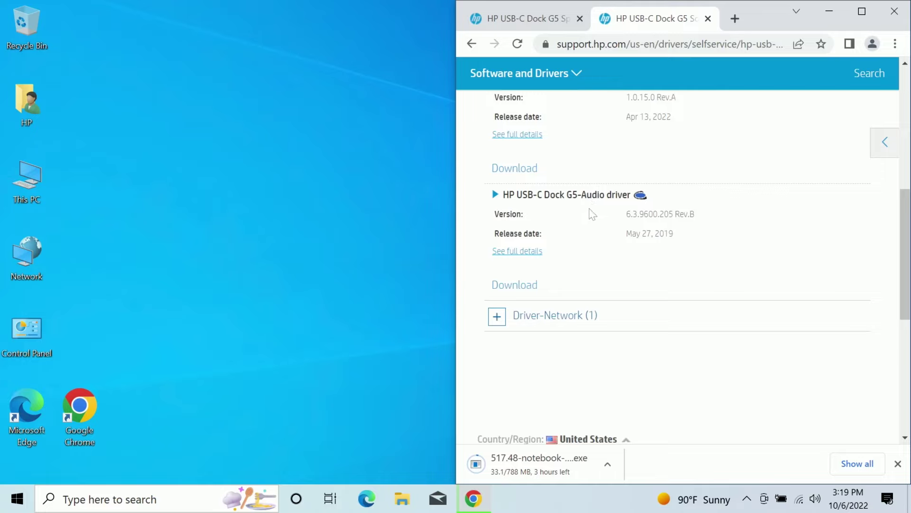
{"action": "left_click", "coordinate": [504, 315]}
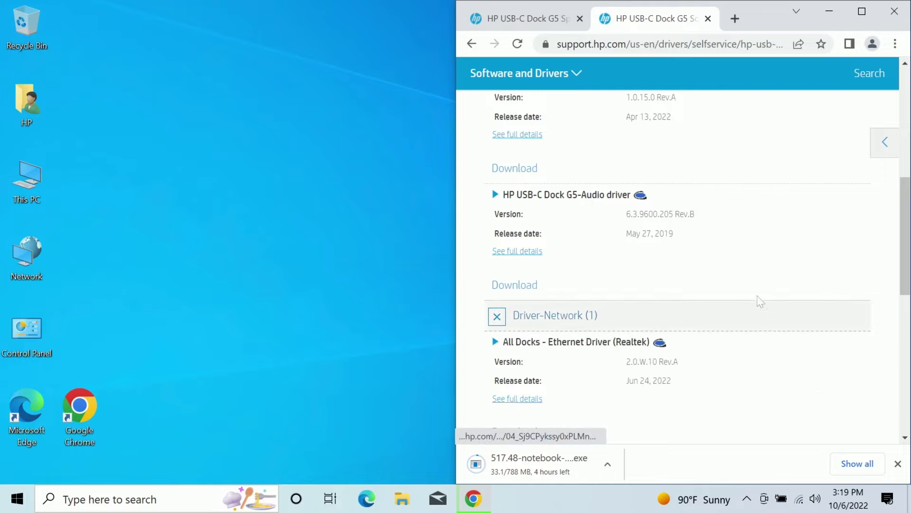
{"action": "scroll", "coordinate": [755, 294], "scroll_direction": "down", "scroll_amount": 3}
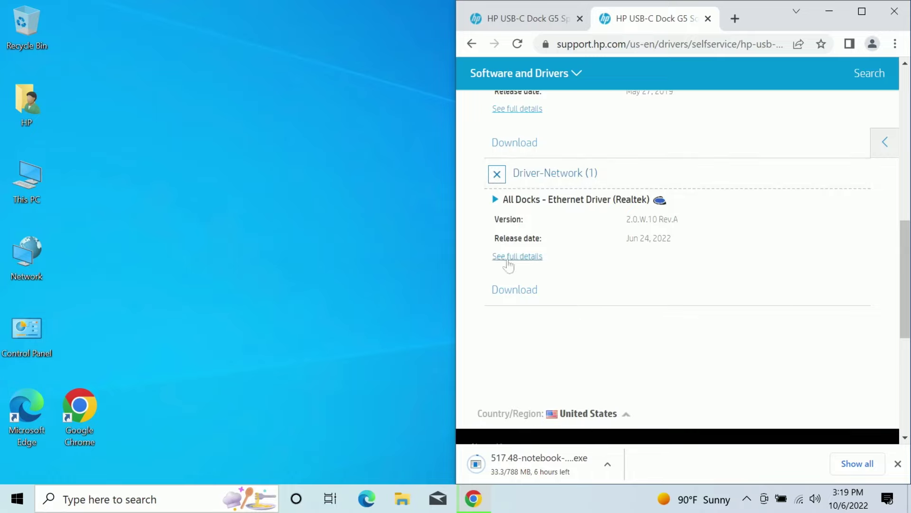
{"action": "scroll", "coordinate": [565, 343], "scroll_direction": "up", "scroll_amount": 1}
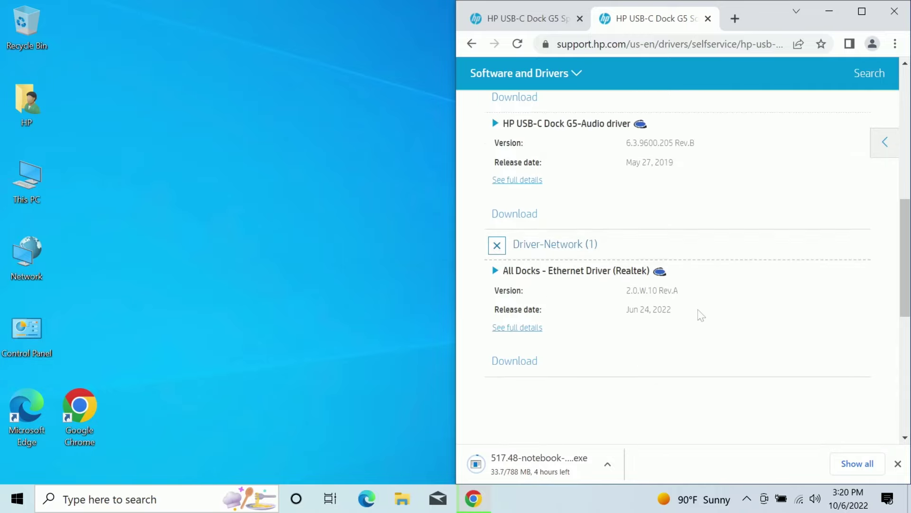
{"action": "scroll", "coordinate": [699, 315], "scroll_direction": "up", "scroll_amount": 5}
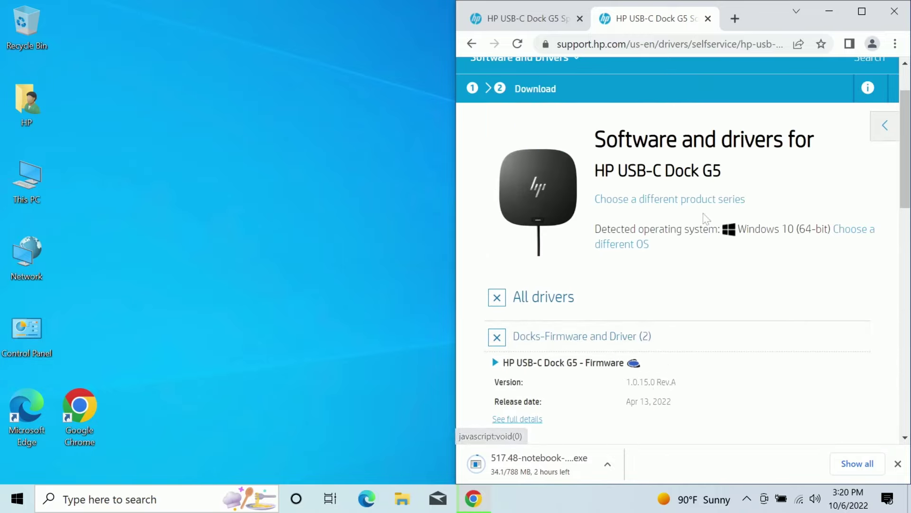
Change the preferred operating system to Windows 11 version 21H2 (64-bit) and apply it.
{"action": "left_click", "coordinate": [640, 246]}
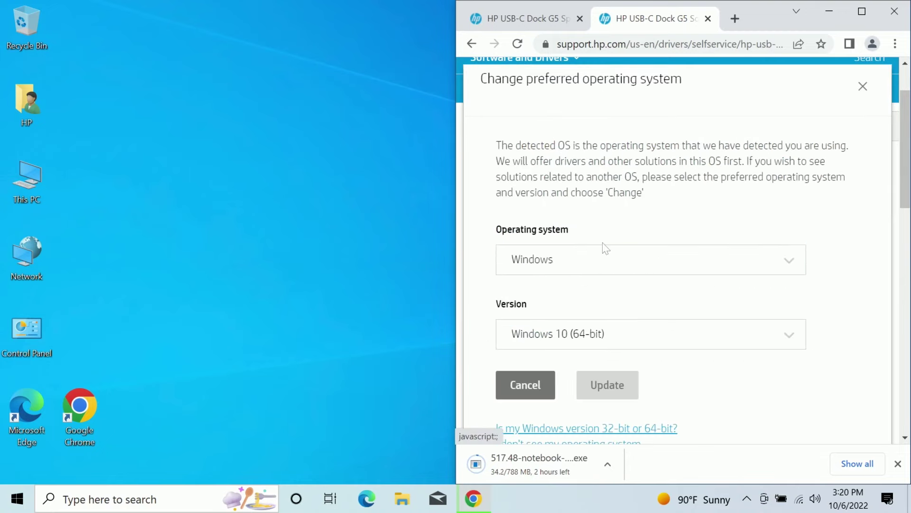
{"action": "left_click", "coordinate": [593, 259]}
{"action": "left_click", "coordinate": [594, 314]}
{"action": "left_click", "coordinate": [586, 334]}
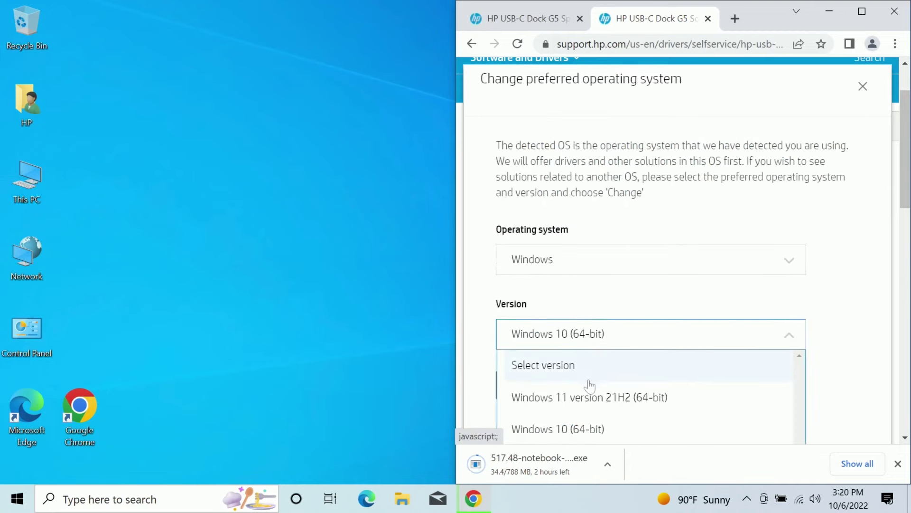
{"action": "left_click", "coordinate": [595, 398]}
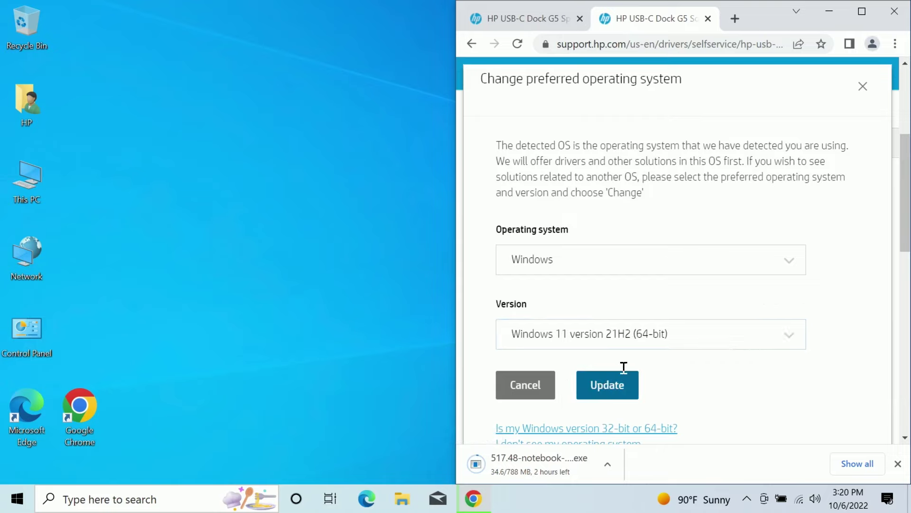
{"action": "left_click", "coordinate": [610, 382]}
Expand the Docks-Firmware and Driver and Driver-Network lists, then close the drivers tab.
{"action": "left_click", "coordinate": [497, 265]}
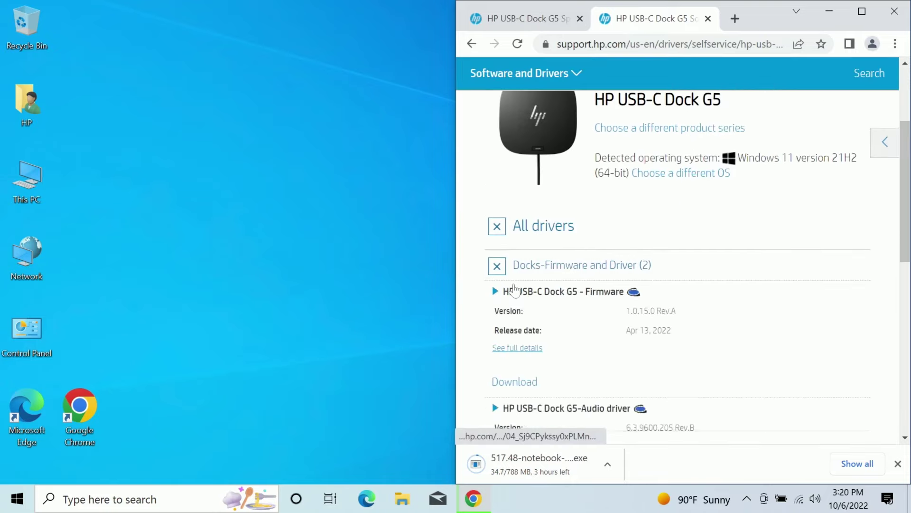
{"action": "scroll", "coordinate": [511, 298], "scroll_direction": "down", "scroll_amount": 6}
{"action": "left_click", "coordinate": [497, 246]}
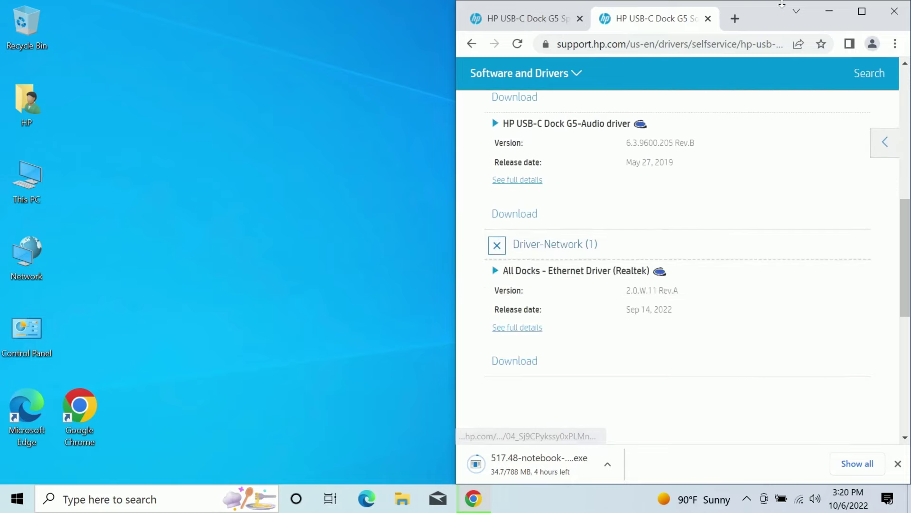
{"action": "left_click", "coordinate": [708, 19]}
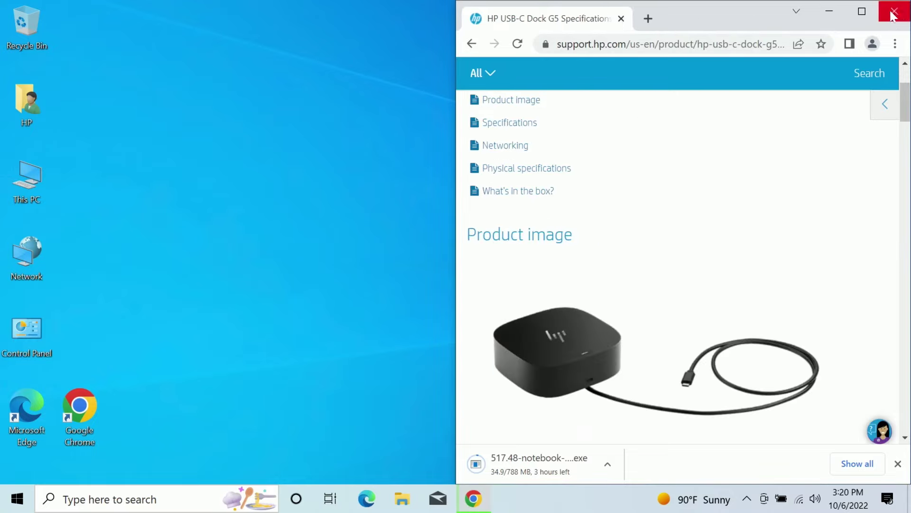
Scroll to the dock's back components specs and reveal the hidden notification area icons.
{"action": "scroll", "coordinate": [665, 181], "scroll_direction": "down", "scroll_amount": 10}
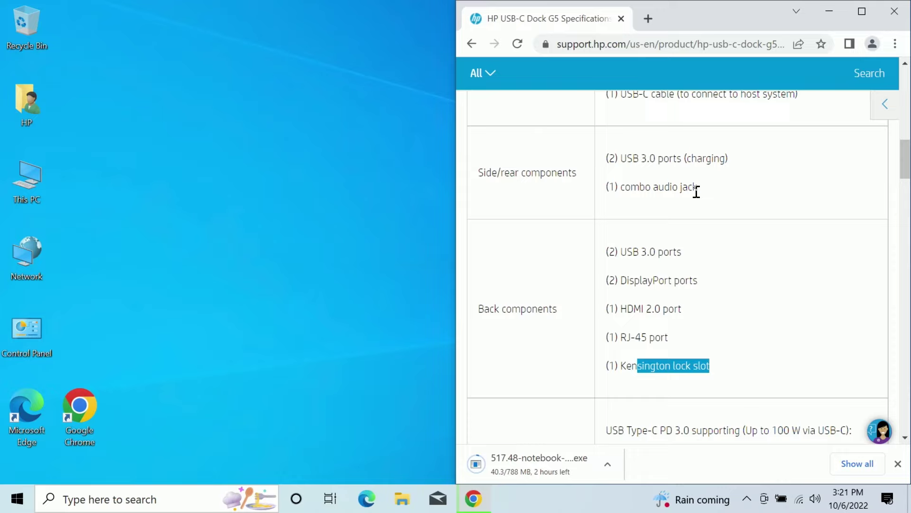
{"action": "left_click", "coordinate": [747, 500]}
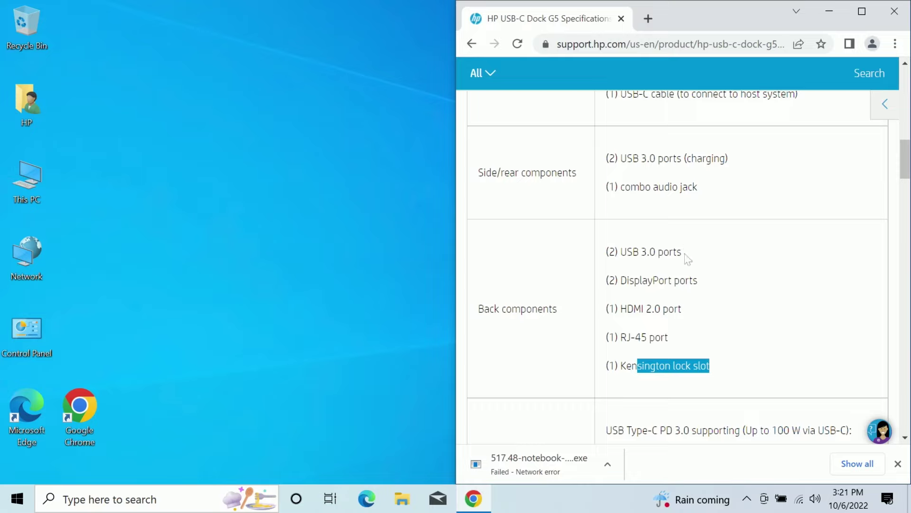
{"action": "left_click", "coordinate": [407, 77]}
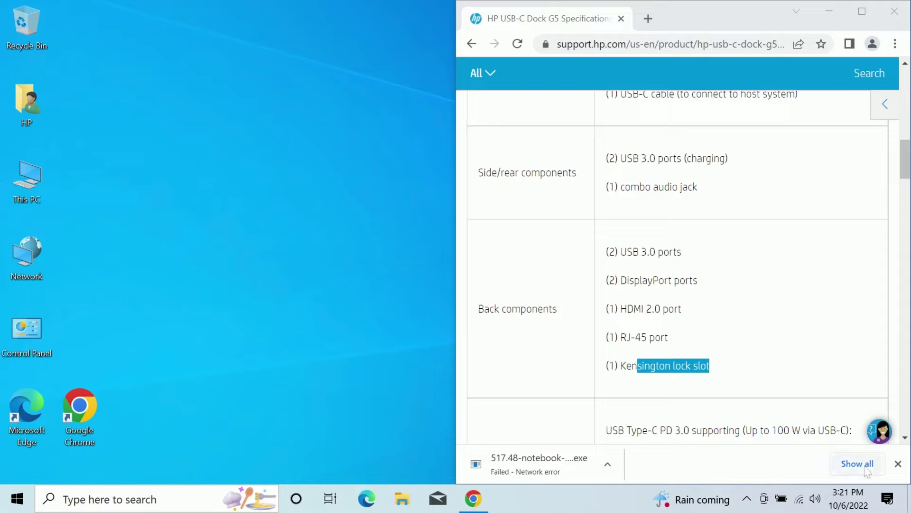
Route playback to Headphones (HP USB-C Dock Audio Headset) at volume 100.
{"action": "left_click", "coordinate": [820, 496]}
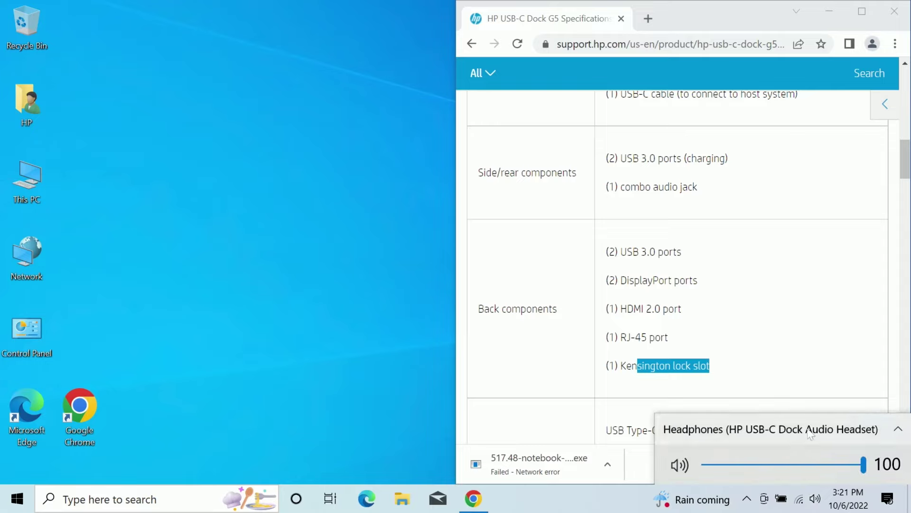
{"action": "left_click", "coordinate": [800, 422]}
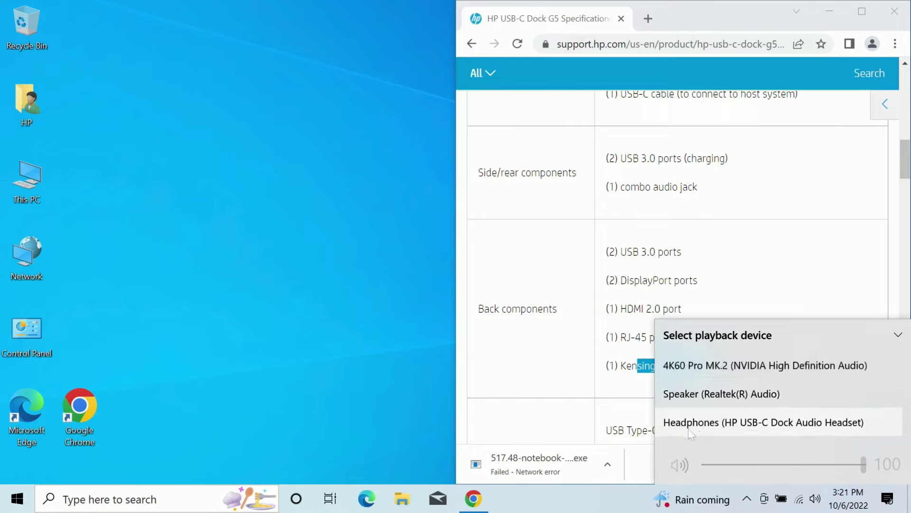
{"action": "left_click", "coordinate": [802, 425]}
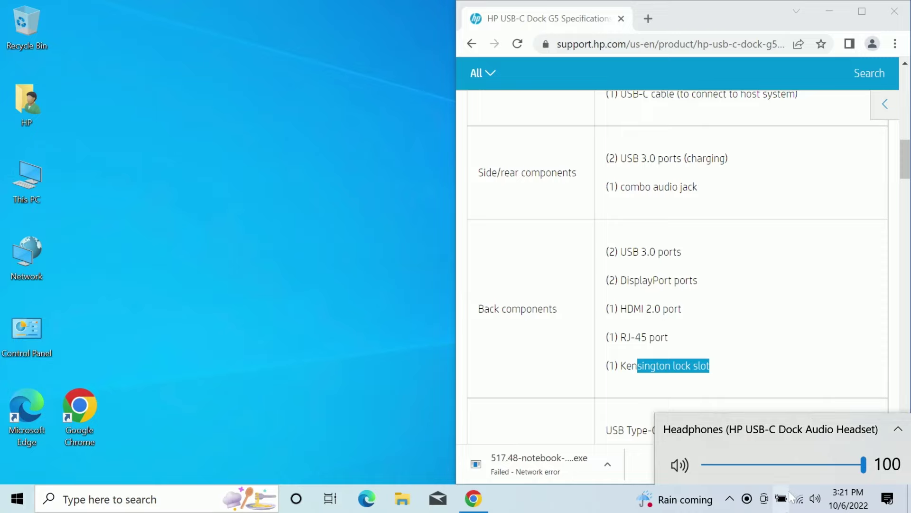
{"action": "right_click", "coordinate": [14, 160]}
Open Device Manager from This PC's About page and inspect the Detection Verification device.
{"action": "left_click", "coordinate": [71, 328]}
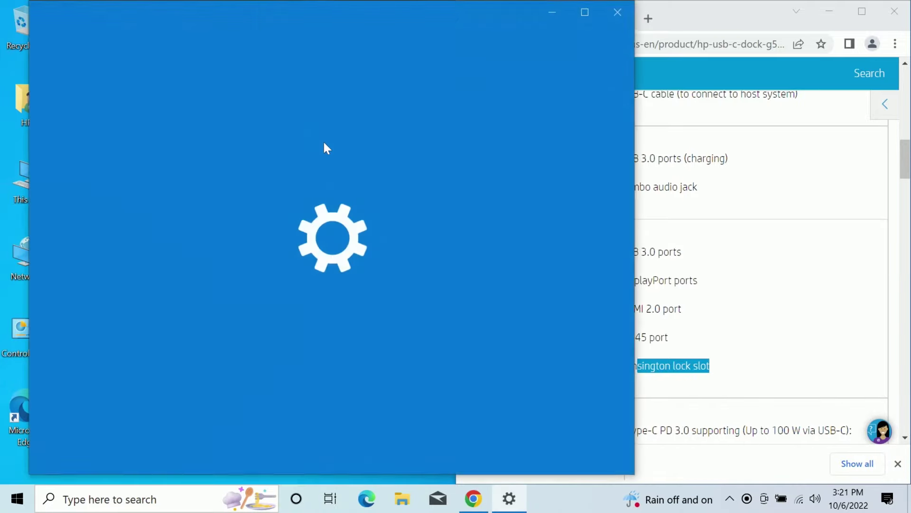
{"action": "scroll", "coordinate": [336, 200], "scroll_direction": "down", "scroll_amount": 8}
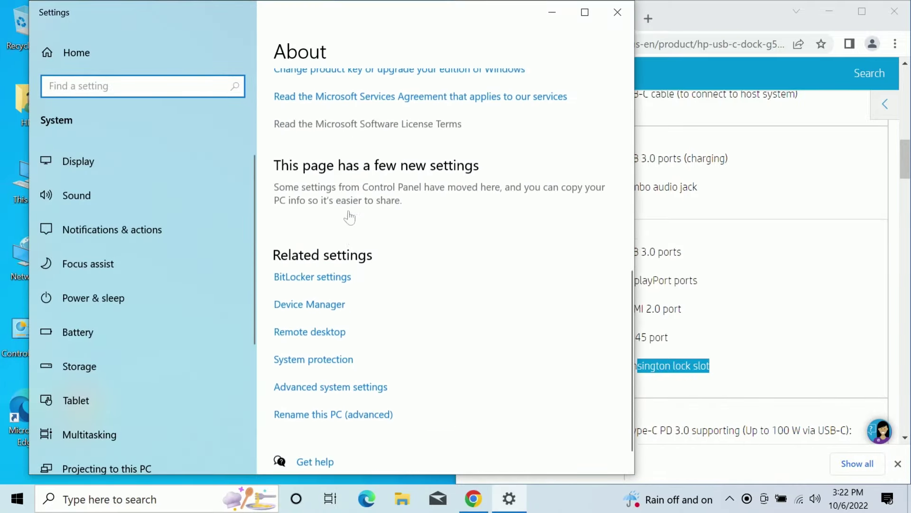
{"action": "left_click", "coordinate": [319, 274]}
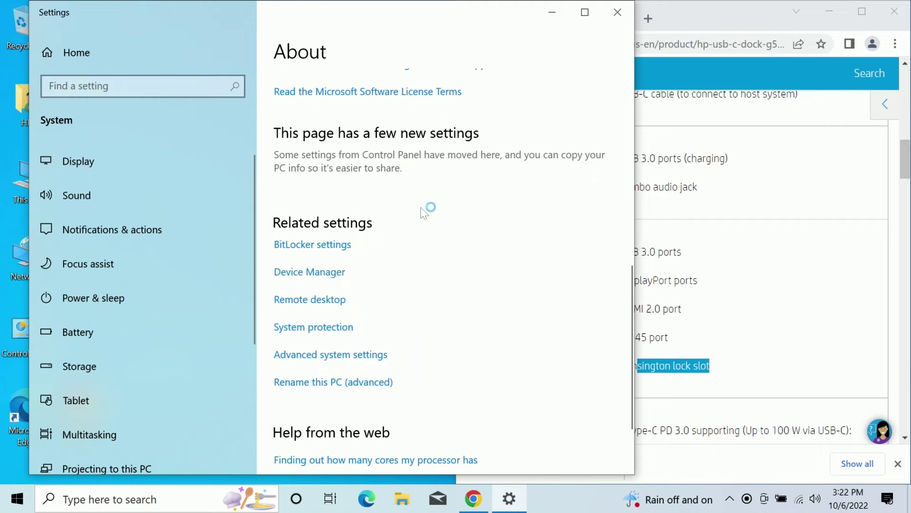
{"action": "scroll", "coordinate": [152, 233], "scroll_direction": "down", "scroll_amount": 2}
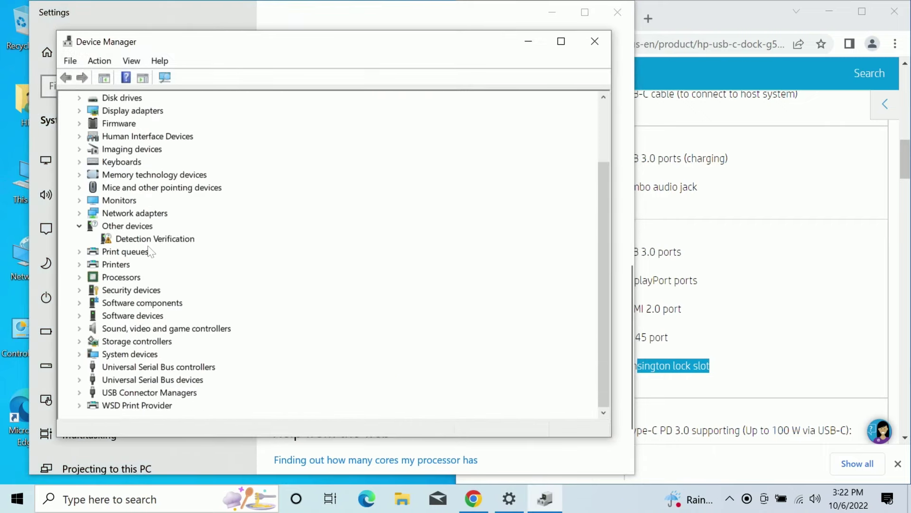
{"action": "left_click", "coordinate": [155, 242]}
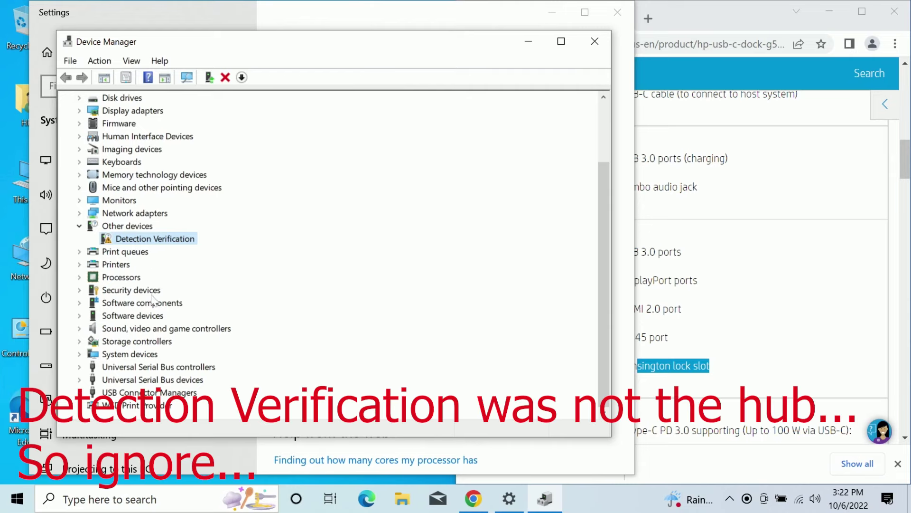
Expand the sound and USB categories to find HP USB-C Dock Audio Headset and HP USB-C Dock G5.
{"action": "double_click", "coordinate": [129, 341]}
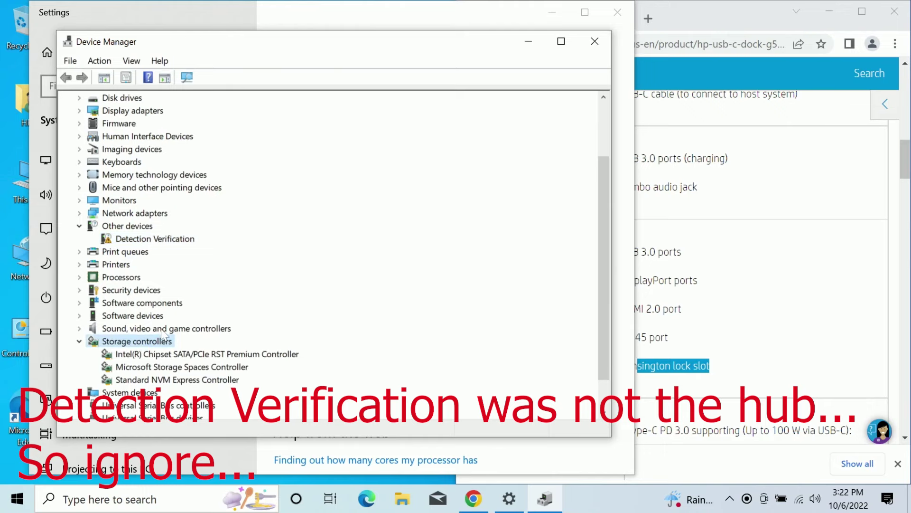
{"action": "double_click", "coordinate": [223, 328]}
{"action": "scroll", "coordinate": [311, 306], "scroll_direction": "down", "scroll_amount": 1}
{"action": "left_click", "coordinate": [190, 303]}
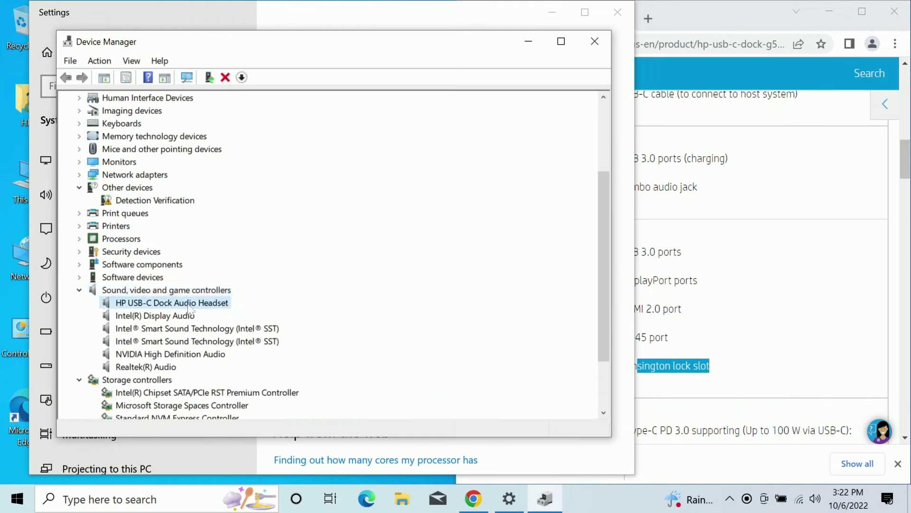
{"action": "scroll", "coordinate": [212, 313], "scroll_direction": "down", "scroll_amount": 2}
{"action": "scroll", "coordinate": [166, 378], "scroll_direction": "down", "scroll_amount": 1}
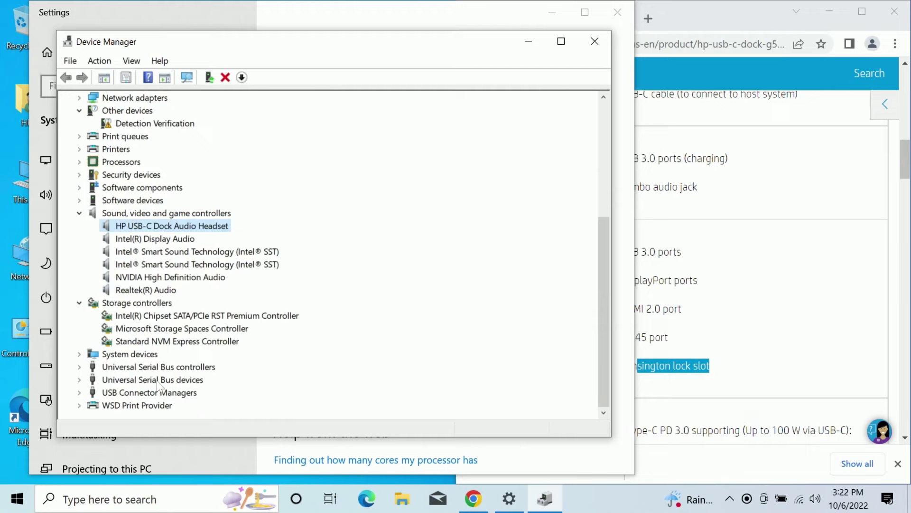
{"action": "double_click", "coordinate": [160, 380]}
{"action": "left_click", "coordinate": [159, 392]}
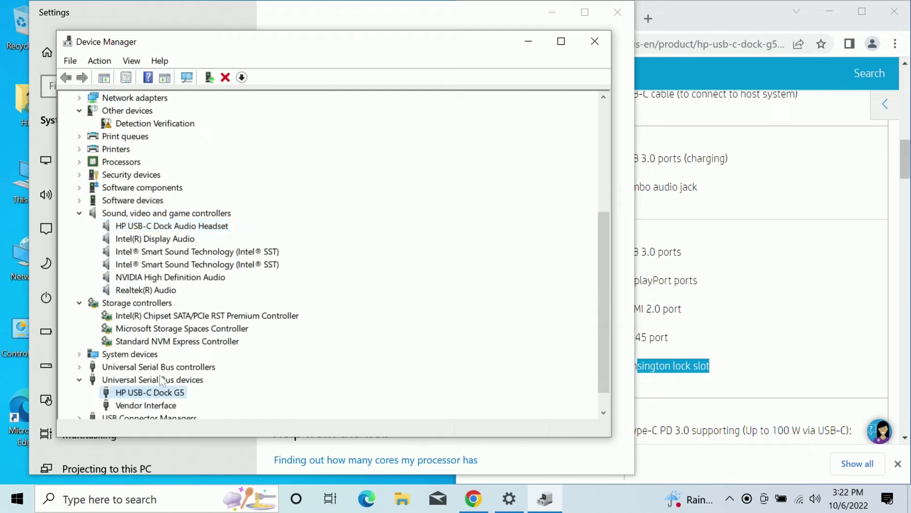
{"action": "double_click", "coordinate": [163, 370]}
{"action": "scroll", "coordinate": [315, 260], "scroll_direction": "down", "scroll_amount": 2}
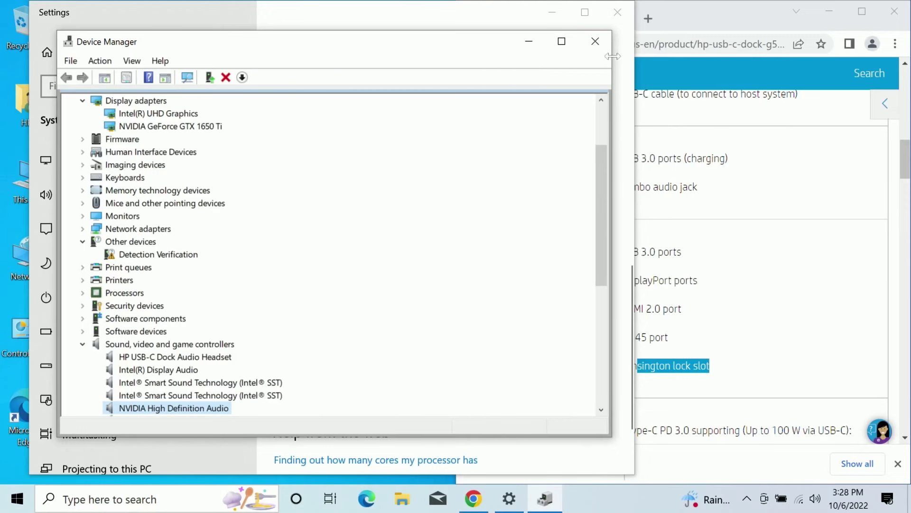
Dismiss the error and USB controllers Properties dialog, then close Device Manager.
{"action": "left_click", "coordinate": [595, 41]}
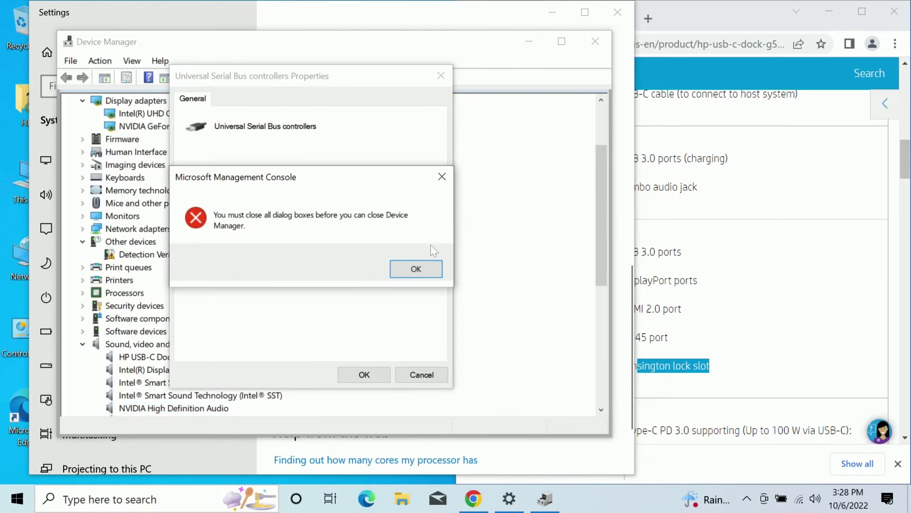
{"action": "left_click", "coordinate": [416, 269]}
{"action": "left_click", "coordinate": [421, 374]}
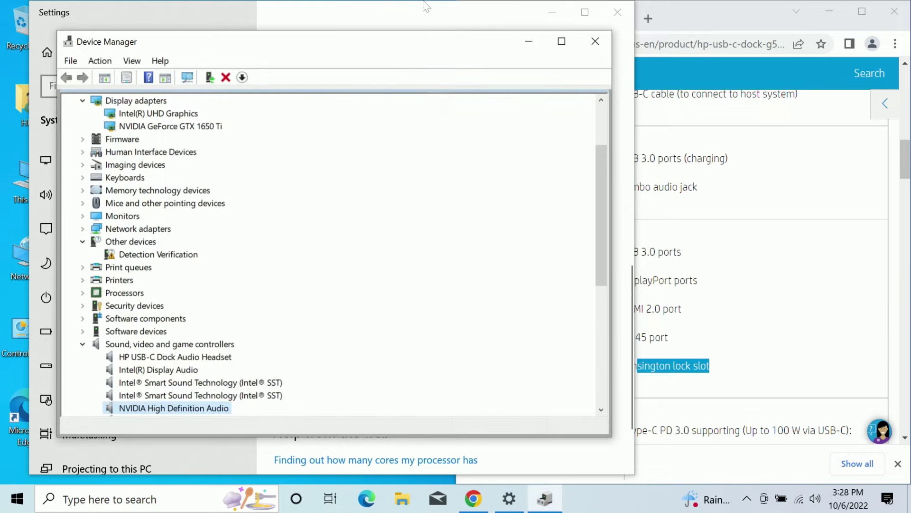
{"action": "left_click", "coordinate": [595, 41]}
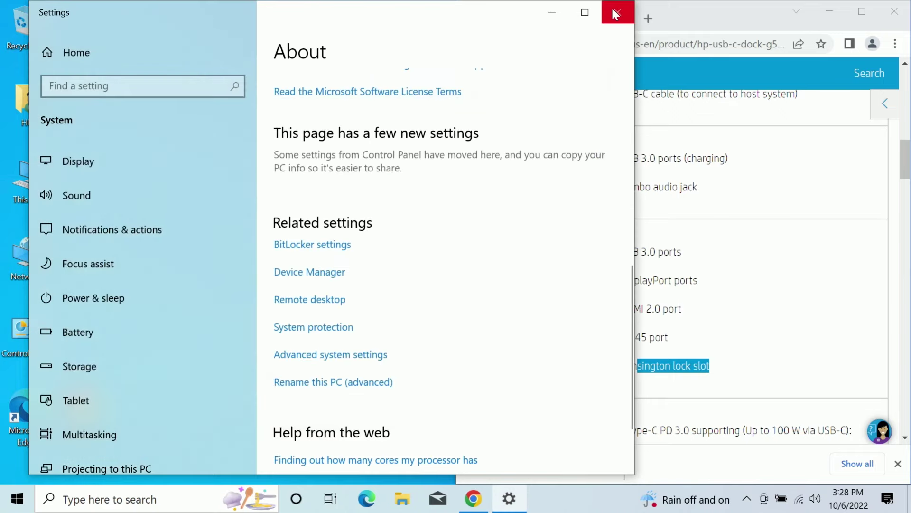
Close the remaining Device Manager window and scroll through the HP dock specifications page.
{"action": "left_click", "coordinate": [612, 8]}
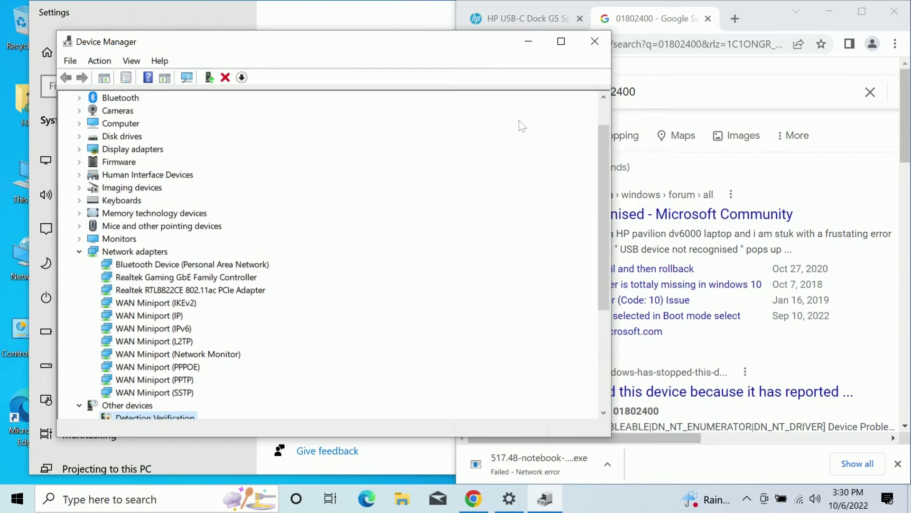
{"action": "left_click", "coordinate": [595, 42]}
{"action": "left_click", "coordinate": [522, 18]}
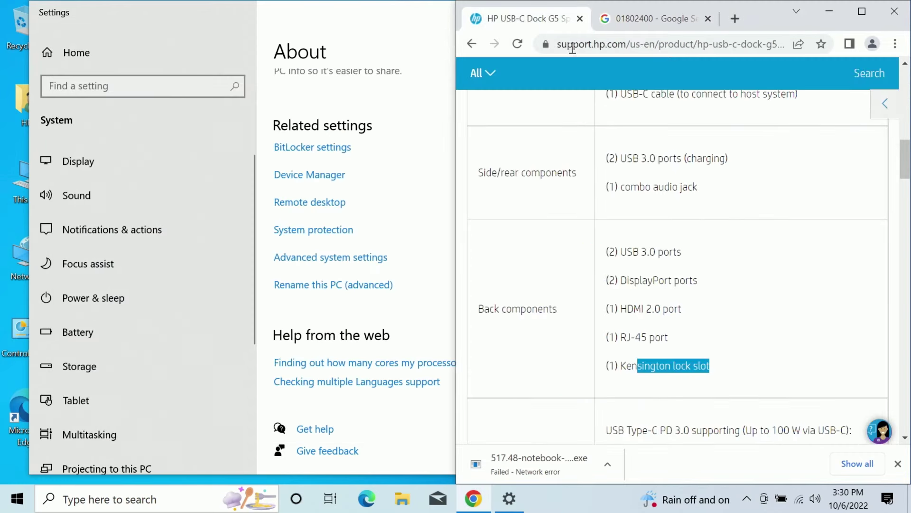
{"action": "scroll", "coordinate": [705, 301], "scroll_direction": "down", "scroll_amount": 5}
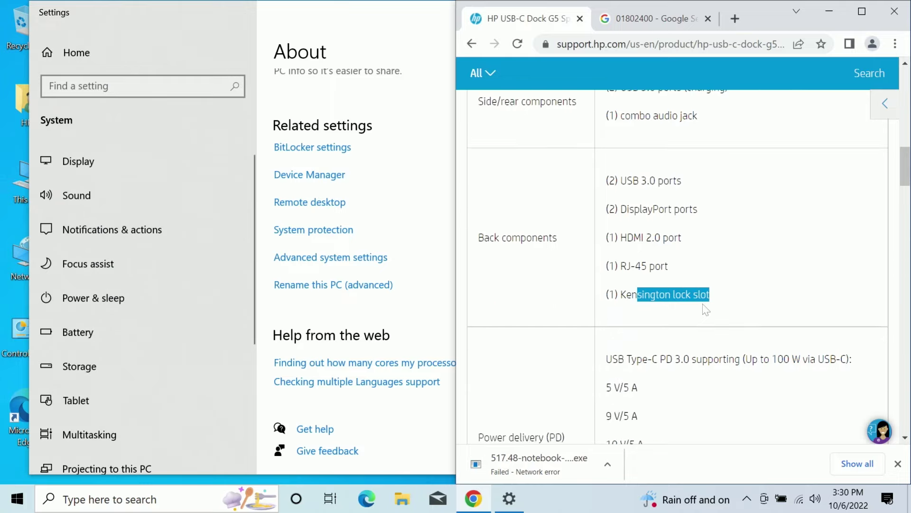
{"action": "scroll", "coordinate": [705, 302], "scroll_direction": "down", "scroll_amount": 1}
Close the Chrome window and the Settings About window, leaving the desktop empty.
{"action": "left_click", "coordinate": [894, 11]}
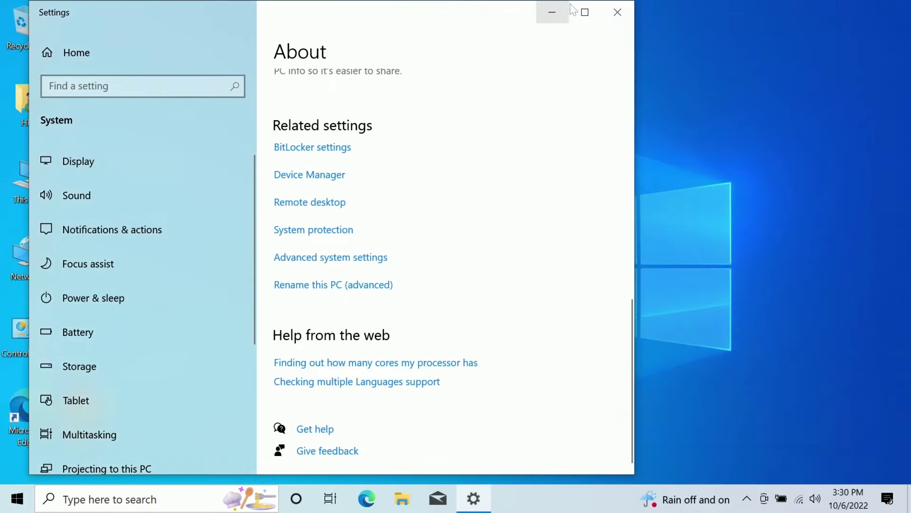
{"action": "left_click", "coordinate": [618, 14]}
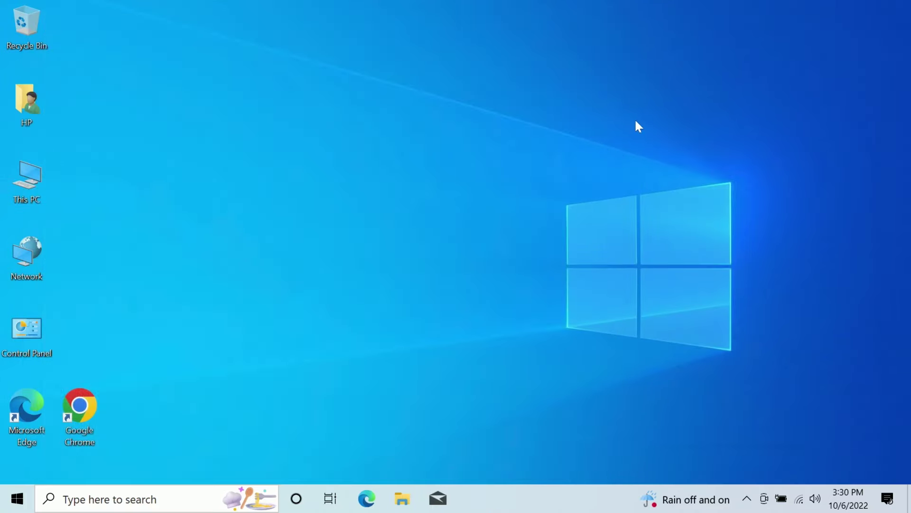